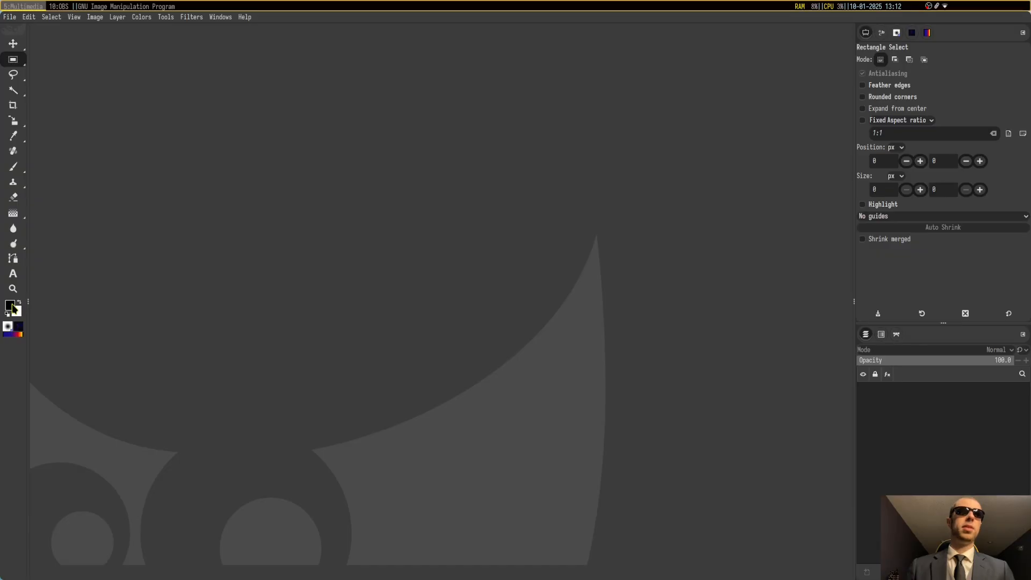
pyautogui.click(13, 306)
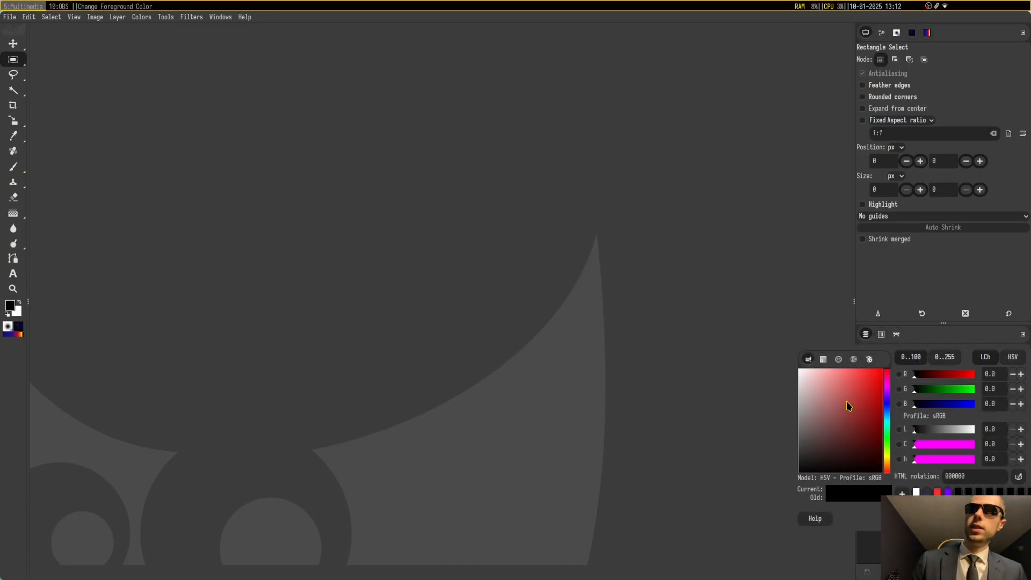
pyautogui.moveTo(820, 379); pyautogui.dragTo(426, 230)
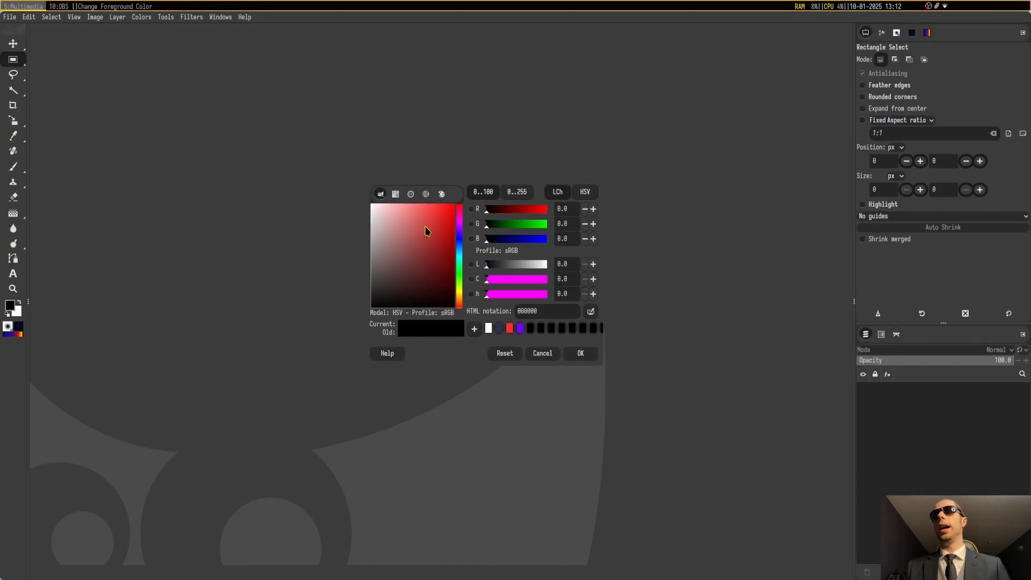
pyautogui.click(543, 353)
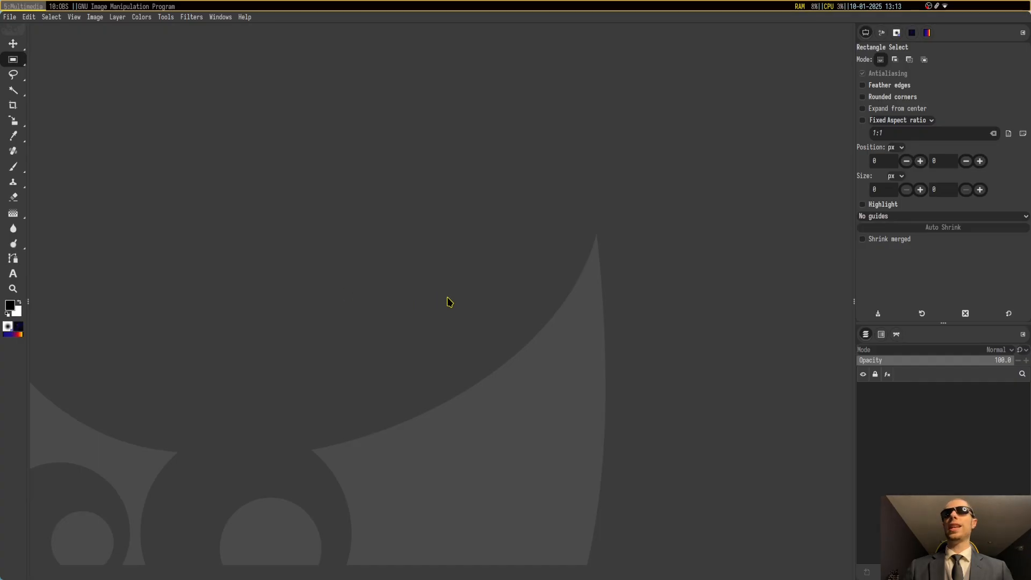
# Run SD-UI from a new terminal on the terminal workspace and open the bookmarked Stable Diffusion page in the FireDragon browser.
pyautogui.press('super+1')
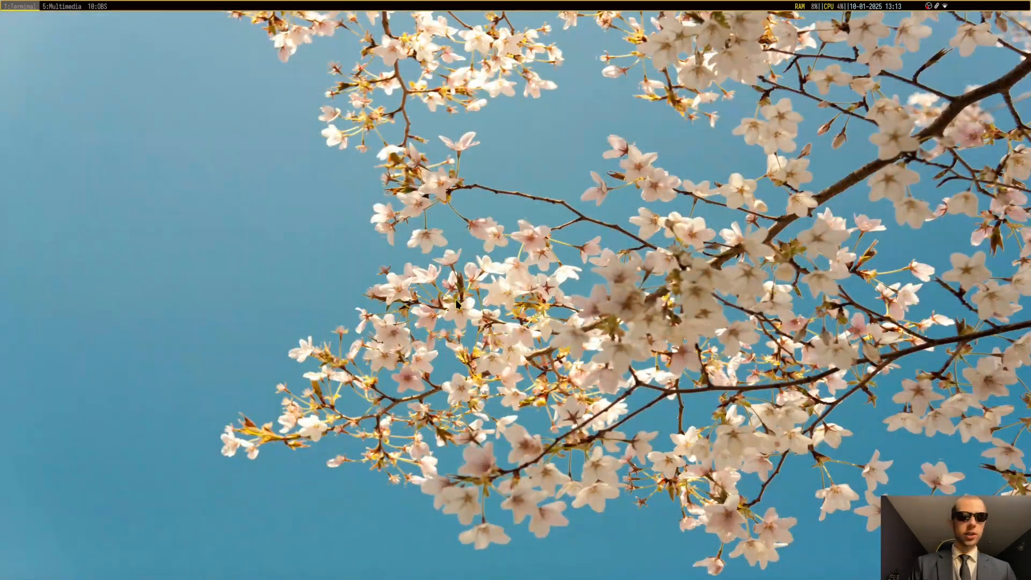
pyautogui.press('super+Return')
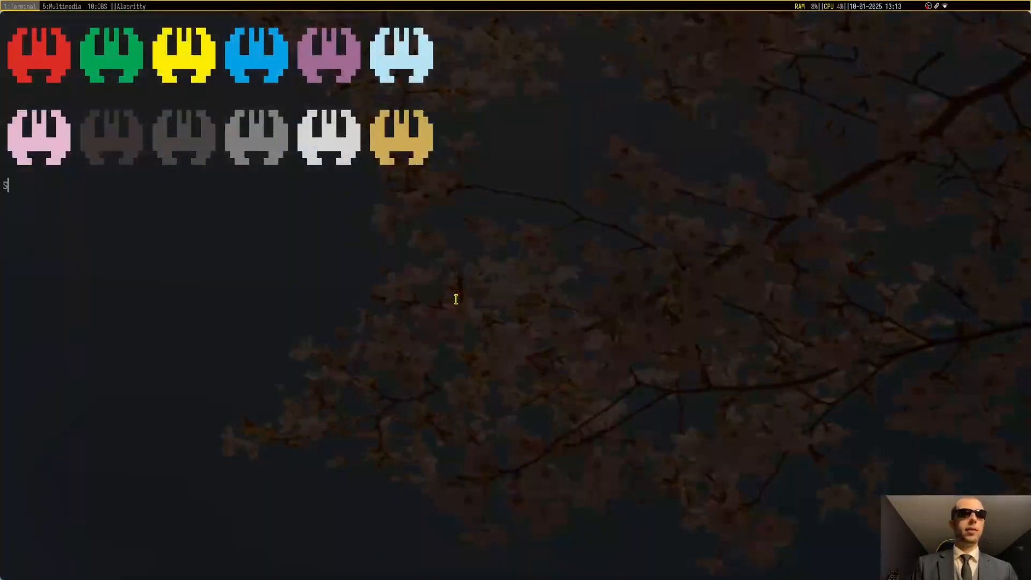
pyautogui.write('SD-UI')
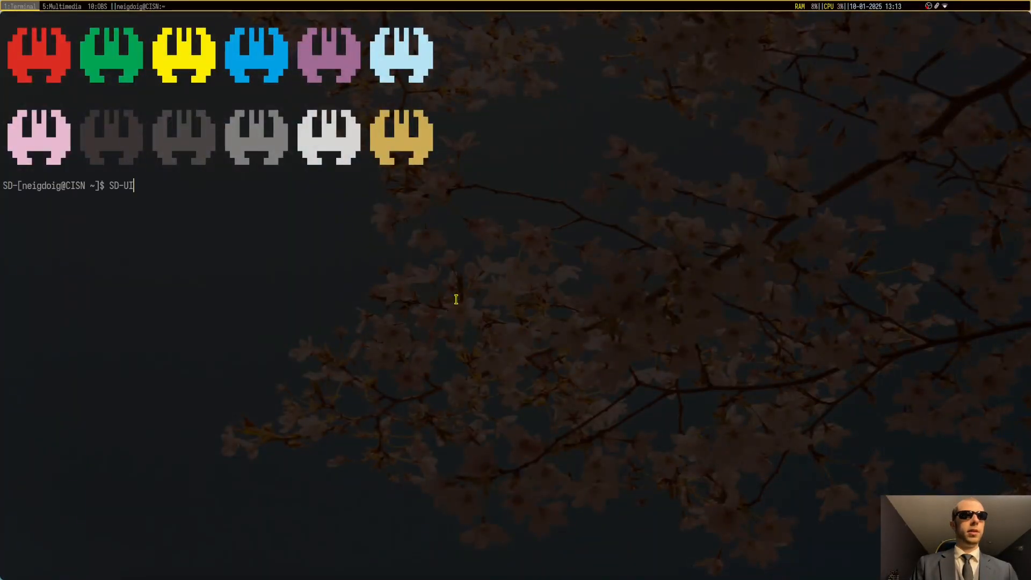
pyautogui.press('Return')
pyautogui.press('super+2')
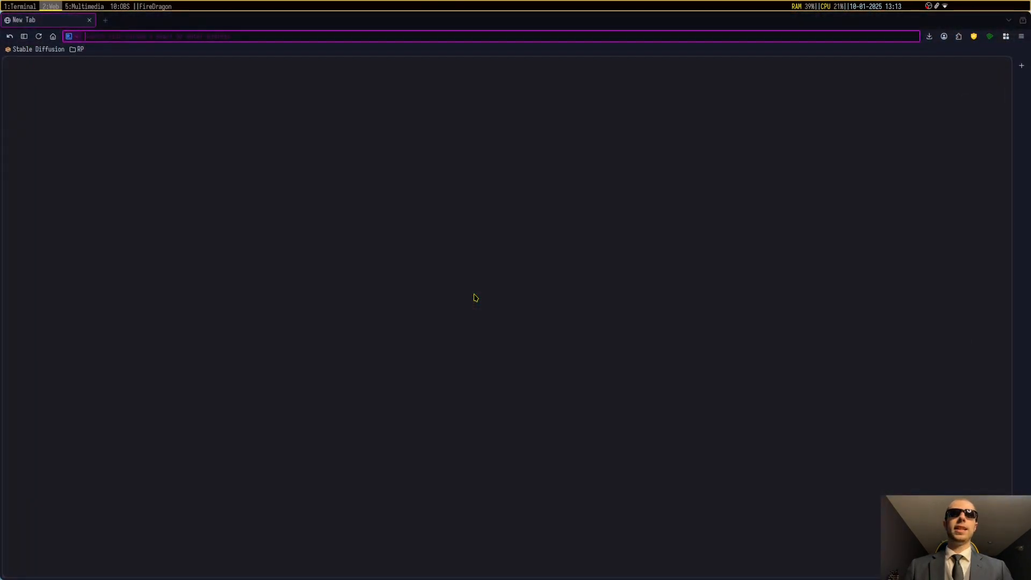
pyautogui.click(40, 49)
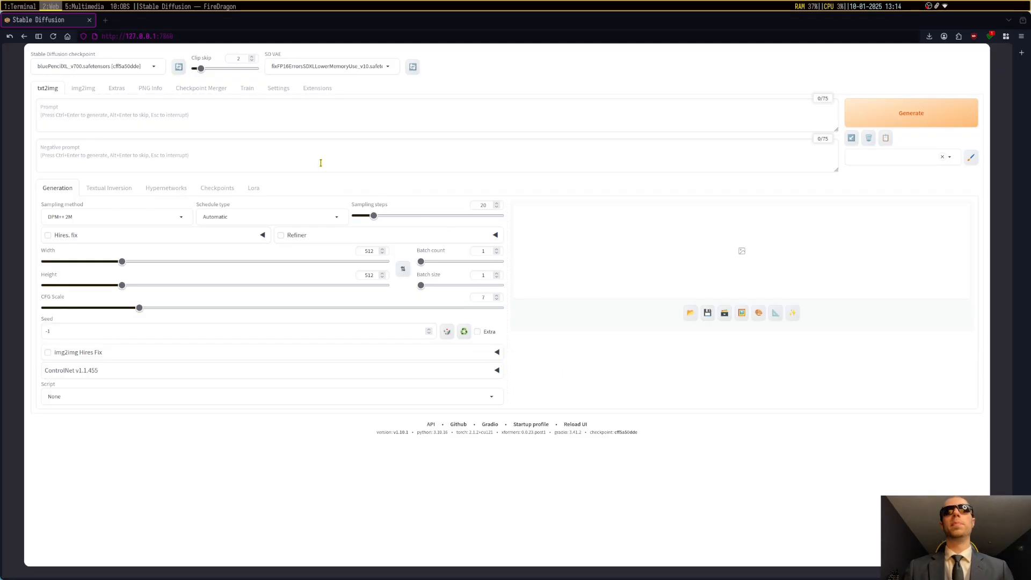
# Set the output image width to 1280 and the height to 720.
pyautogui.doubleClick(369, 251)
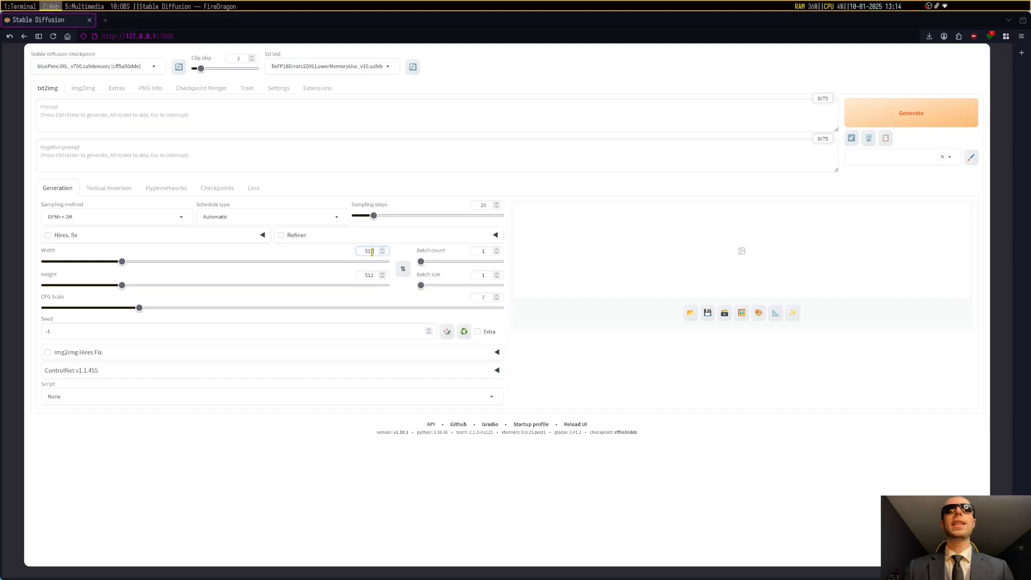
pyautogui.click(387, 295)
pyautogui.doubleClick(374, 251)
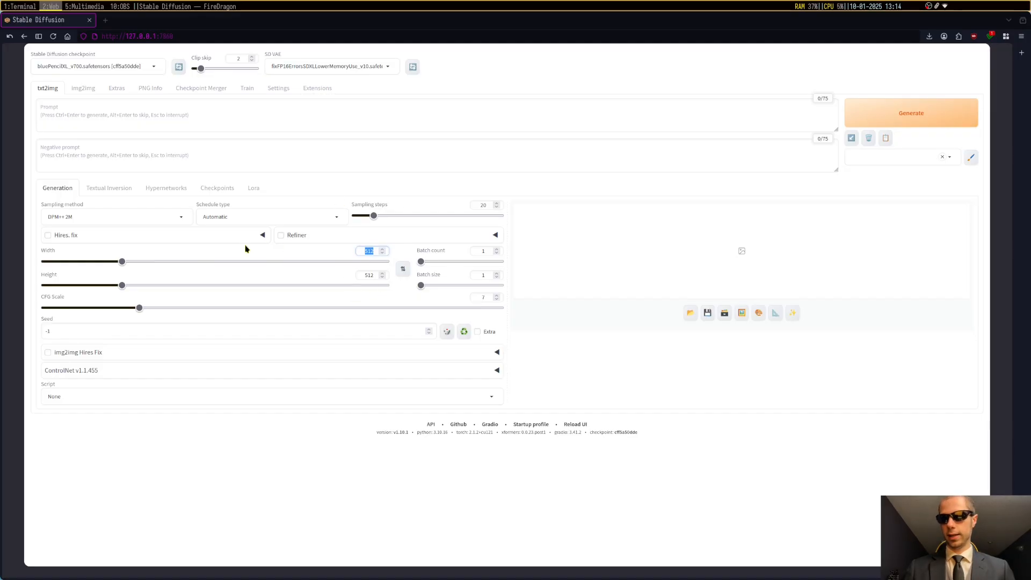
pyautogui.write('1280')
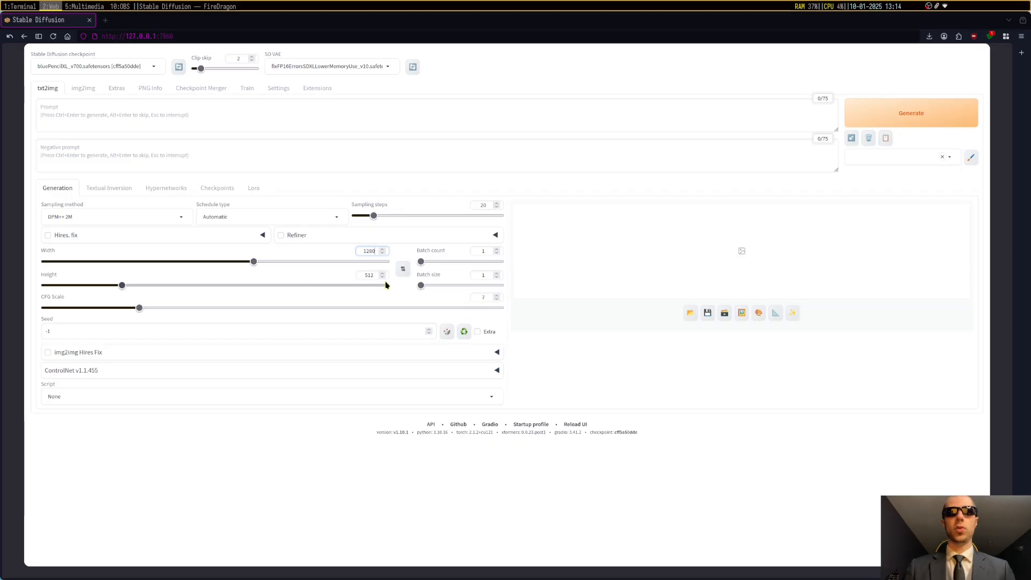
pyautogui.doubleClick(370, 275)
pyautogui.write('720')
pyautogui.click(590, 394)
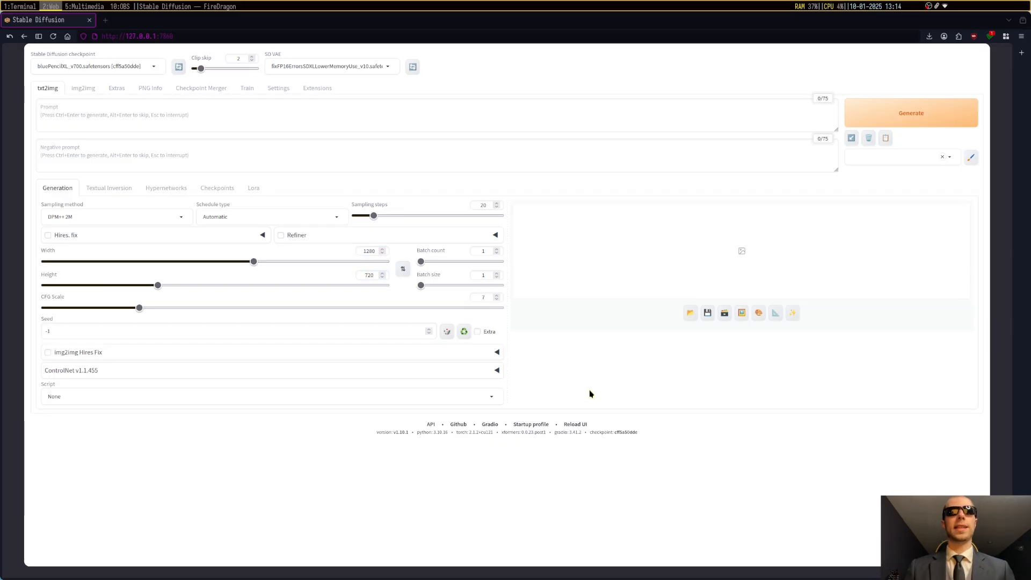
# Set the output image to 640 wide by 360 high and enable Hires. fix.
pyautogui.doubleClick(375, 275)
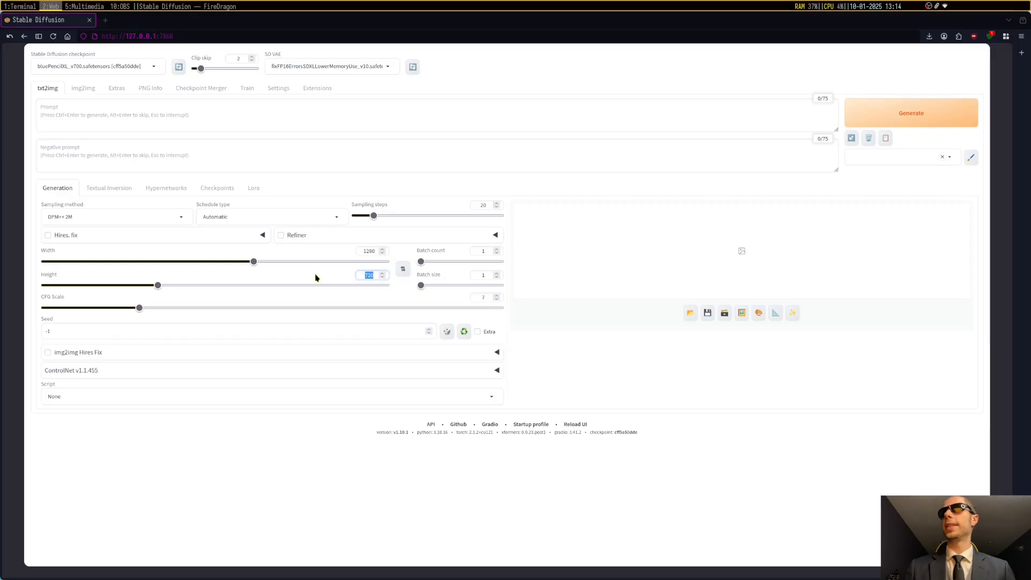
pyautogui.write('360')
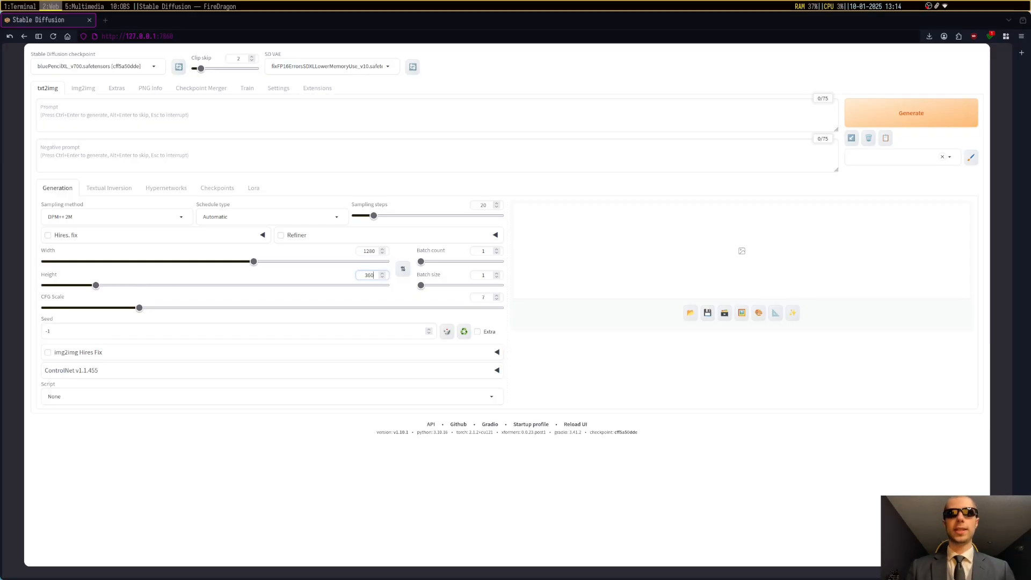
pyautogui.doubleClick(358, 251)
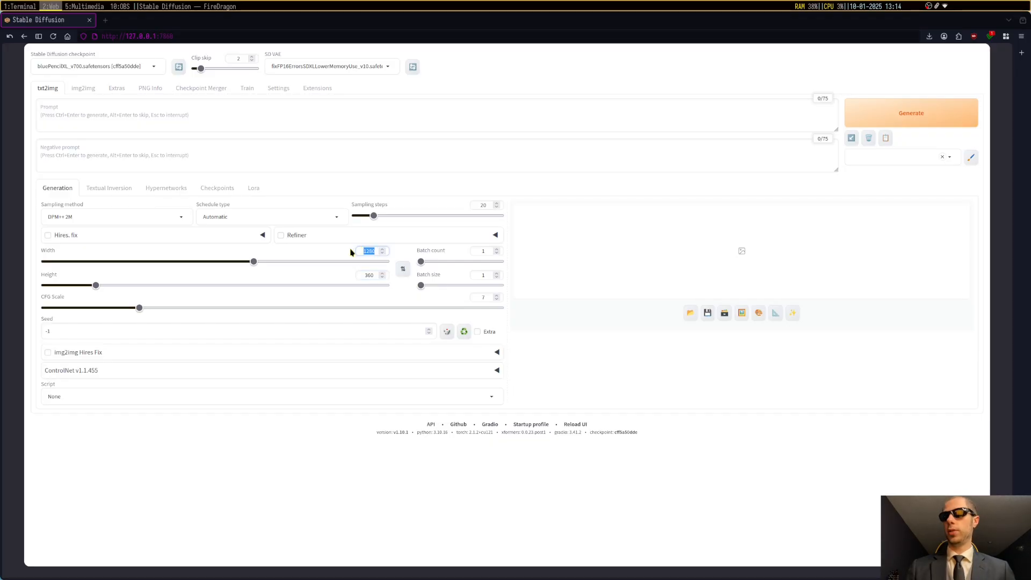
pyautogui.write('640')
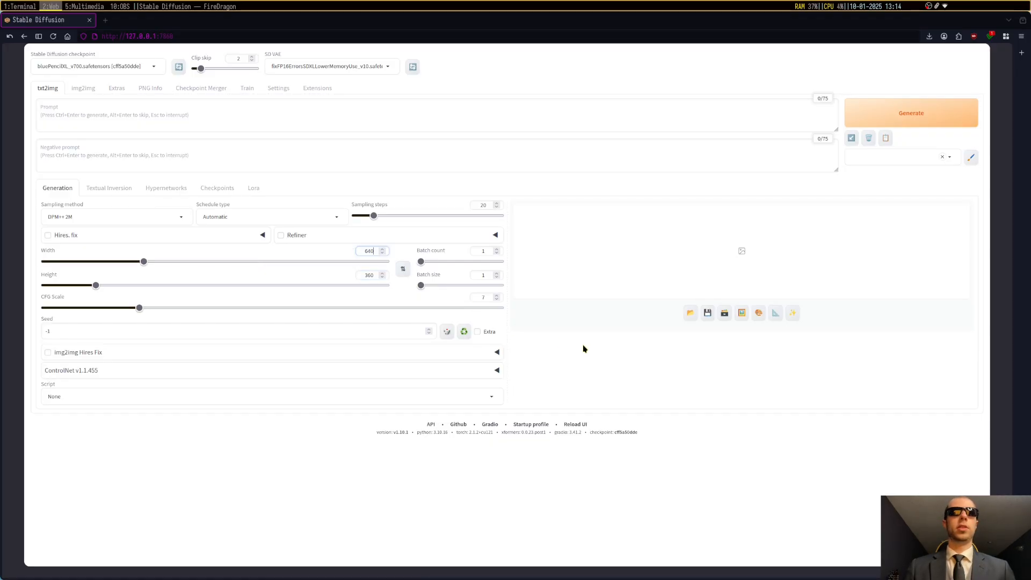
pyautogui.click(48, 236)
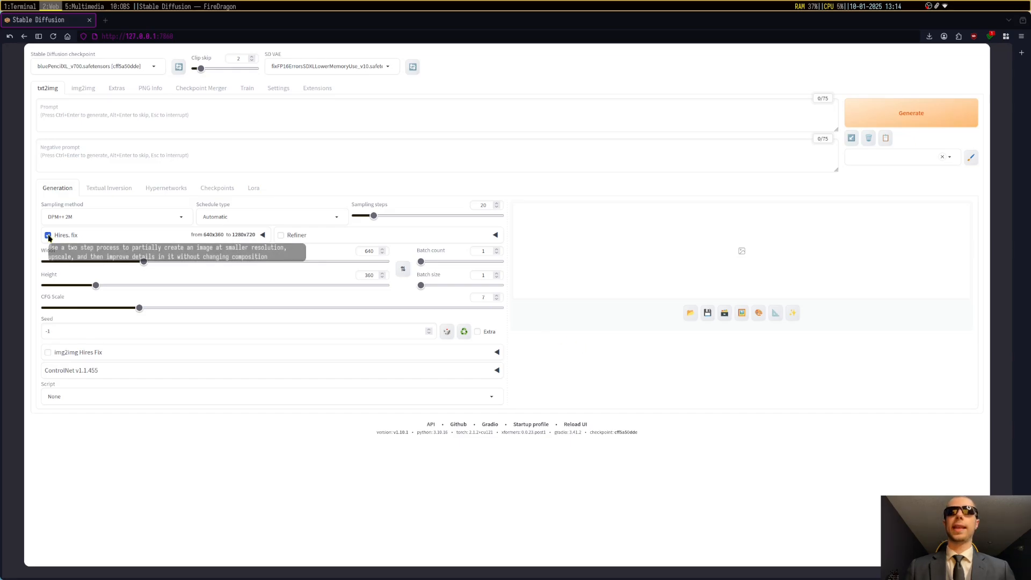
# Set the sampling to Euler a with 32 sampling steps and a CFG Scale of 8.
pyautogui.click(182, 219)
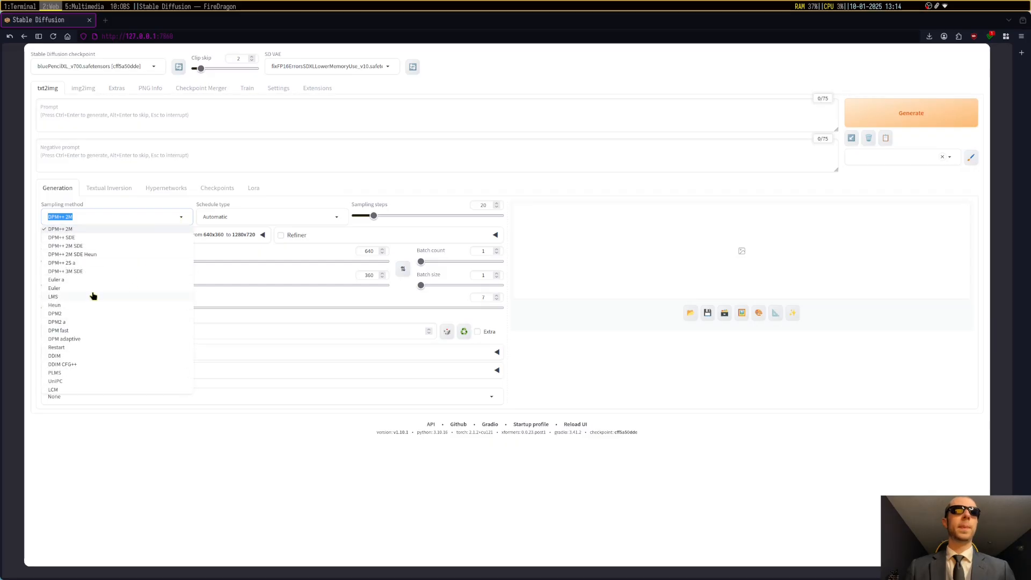
pyautogui.click(90, 279)
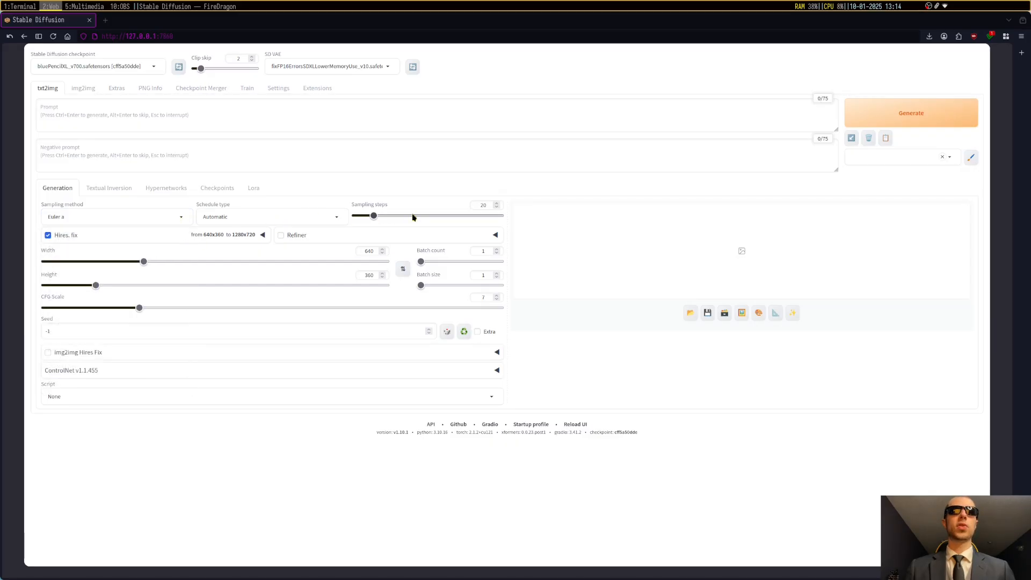
pyautogui.doubleClick(475, 205)
pyautogui.write('32')
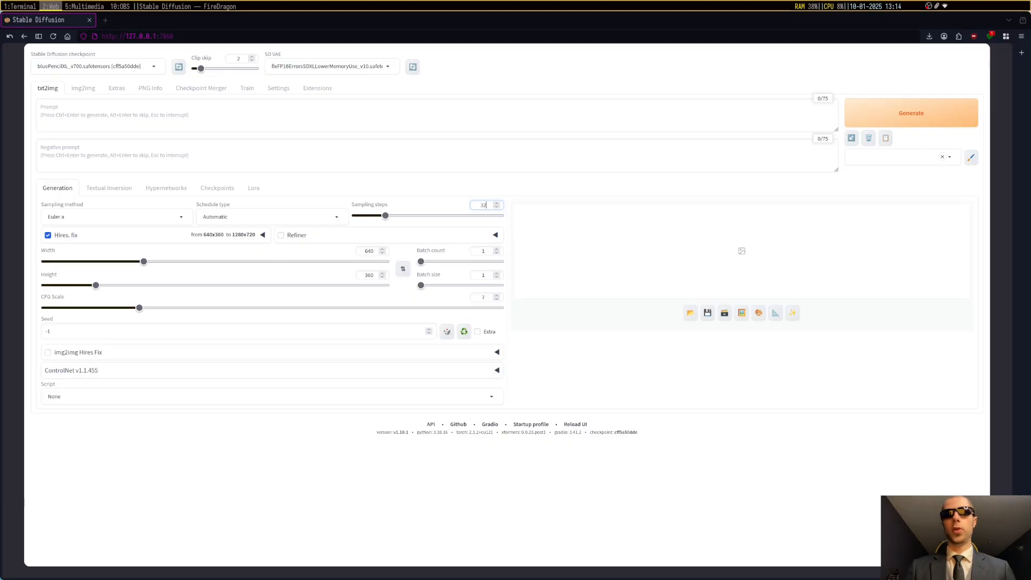
pyautogui.click(646, 391)
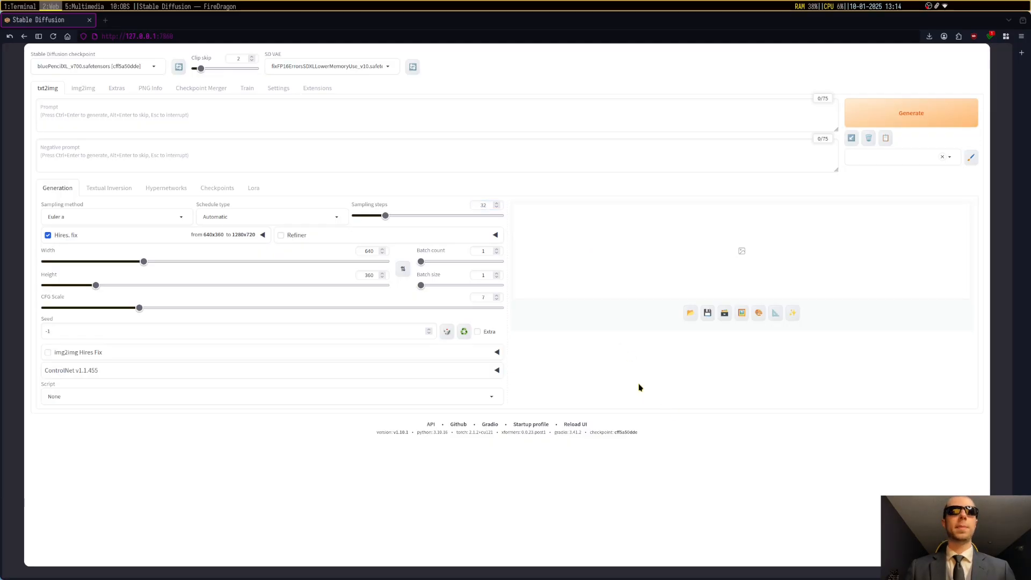
pyautogui.doubleClick(473, 296)
pyautogui.write('8')
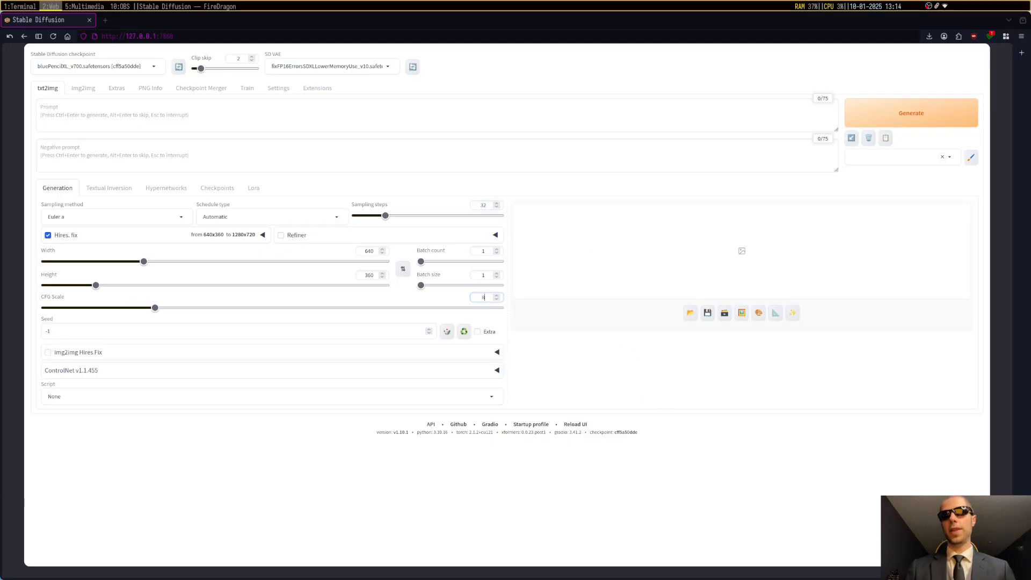
pyautogui.click(560, 380)
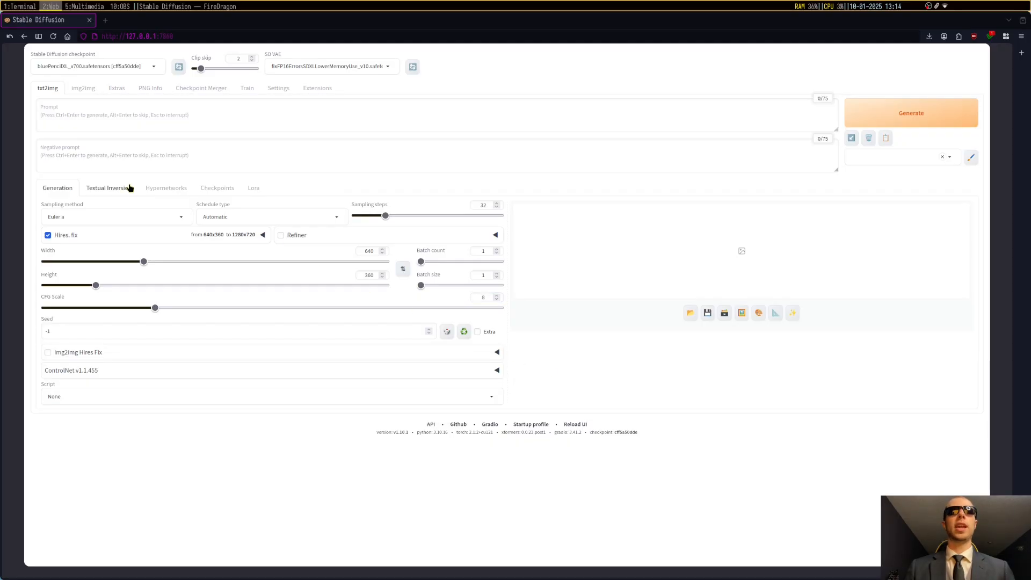
# Load the mistoonDiamond_v10 checkpoint and set the SD VAE to None.
pyautogui.click(159, 68)
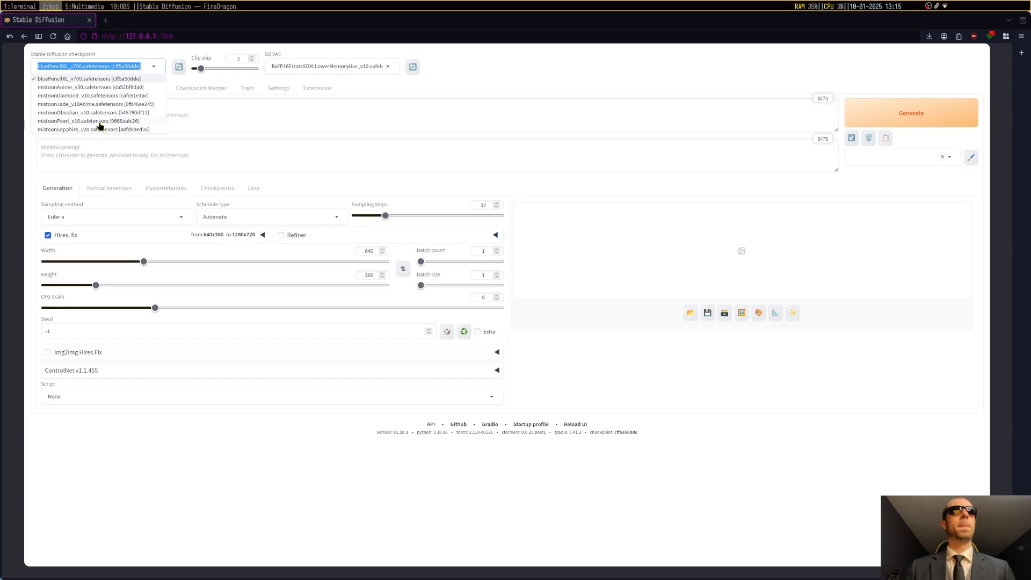
pyautogui.click(102, 96)
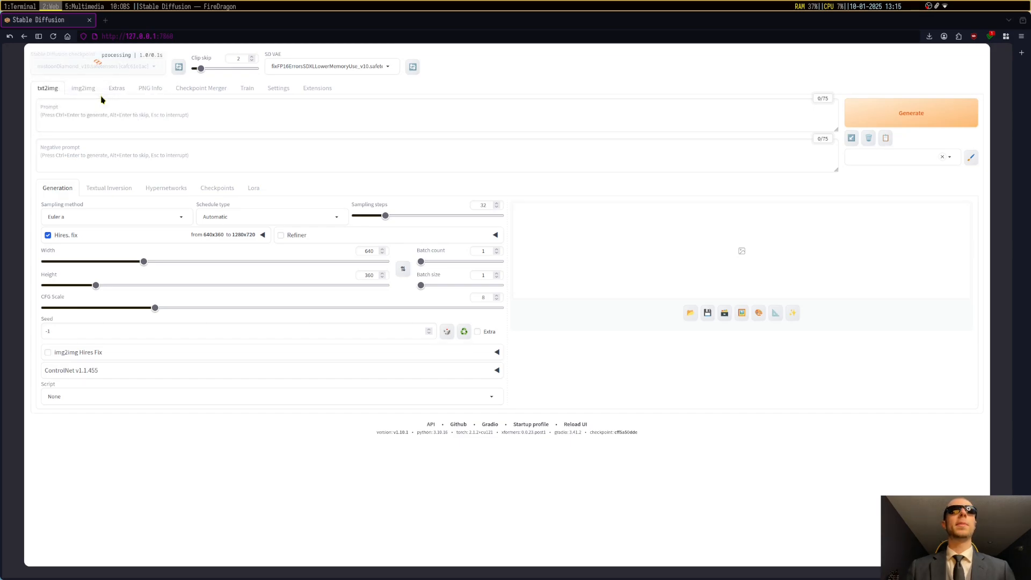
pyautogui.click(391, 68)
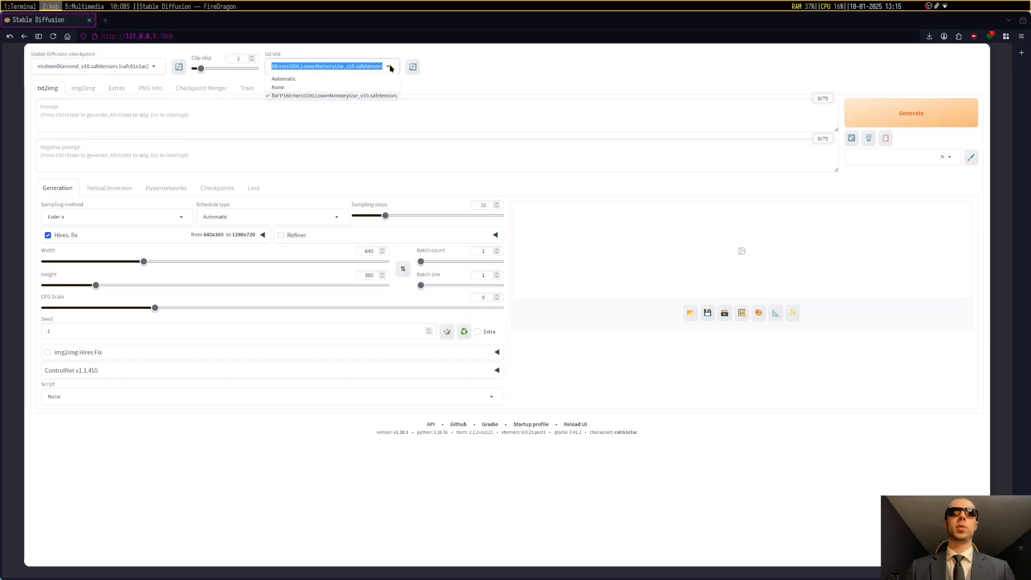
pyautogui.click(371, 89)
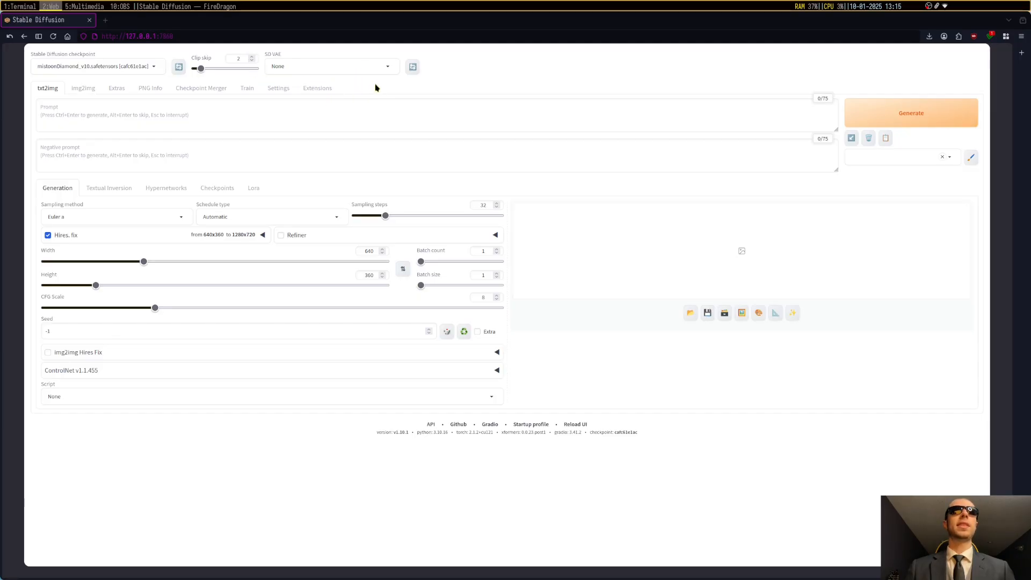
pyautogui.click(180, 157)
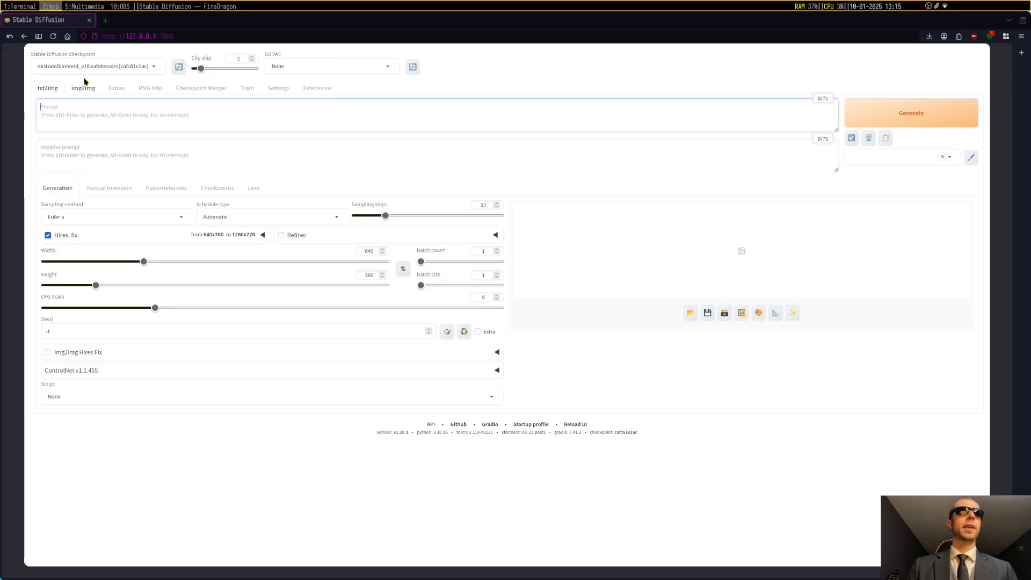
pyautogui.click(85, 6)
pyautogui.click(49, 6)
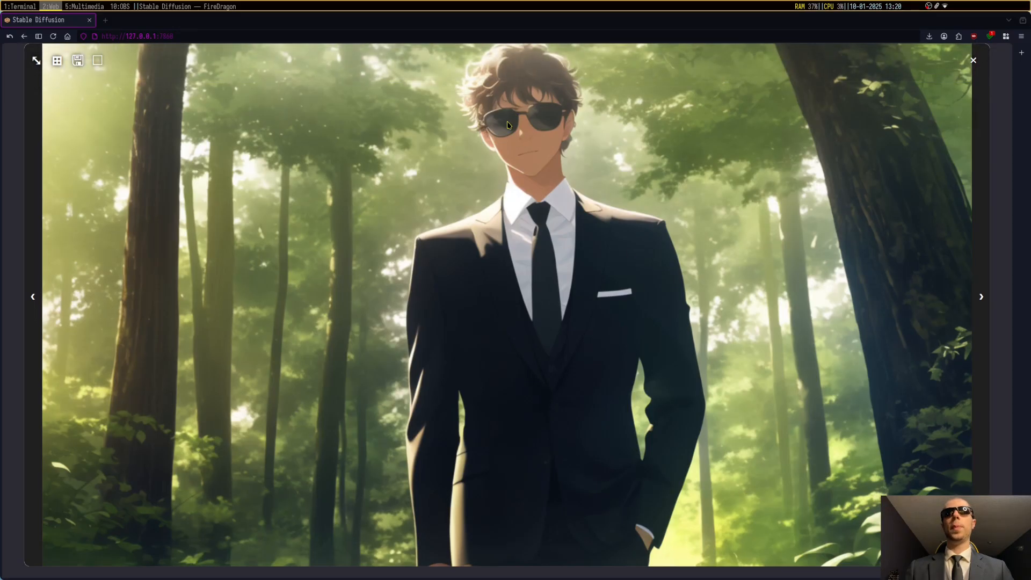
# Close the full-size preview and copy the seed from the generated image's parameters into the Seed setting.
pyautogui.click(974, 62)
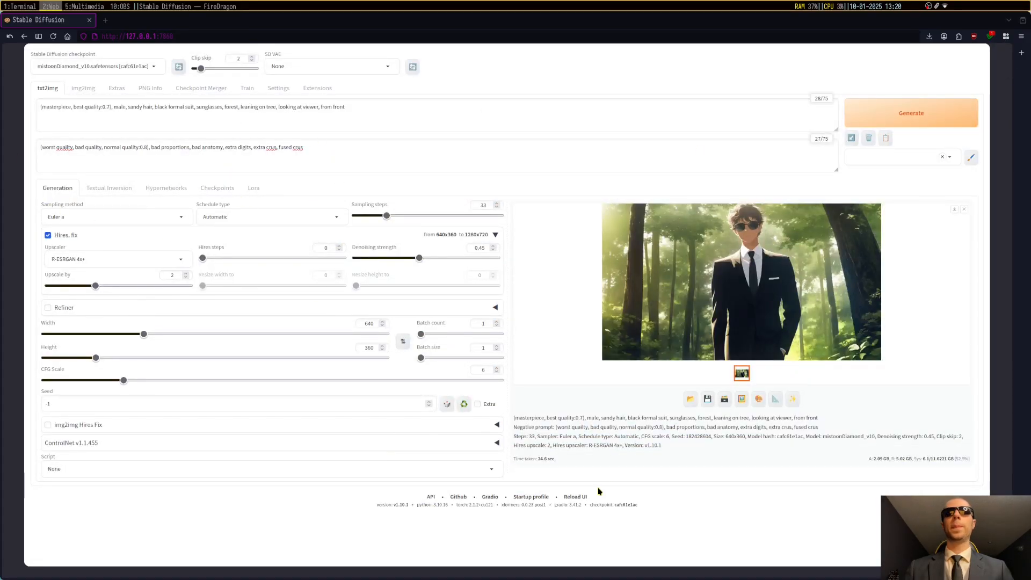
pyautogui.doubleClick(701, 437)
pyautogui.hotkey('ctrl', 'c')
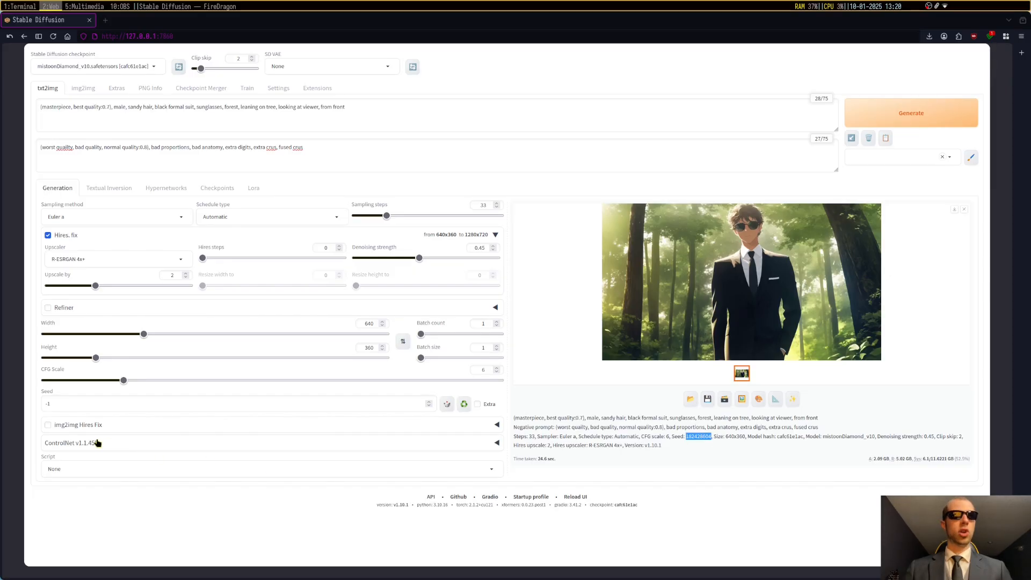
pyautogui.tripleClick(54, 403)
pyautogui.hotkey('ctrl', 'v')
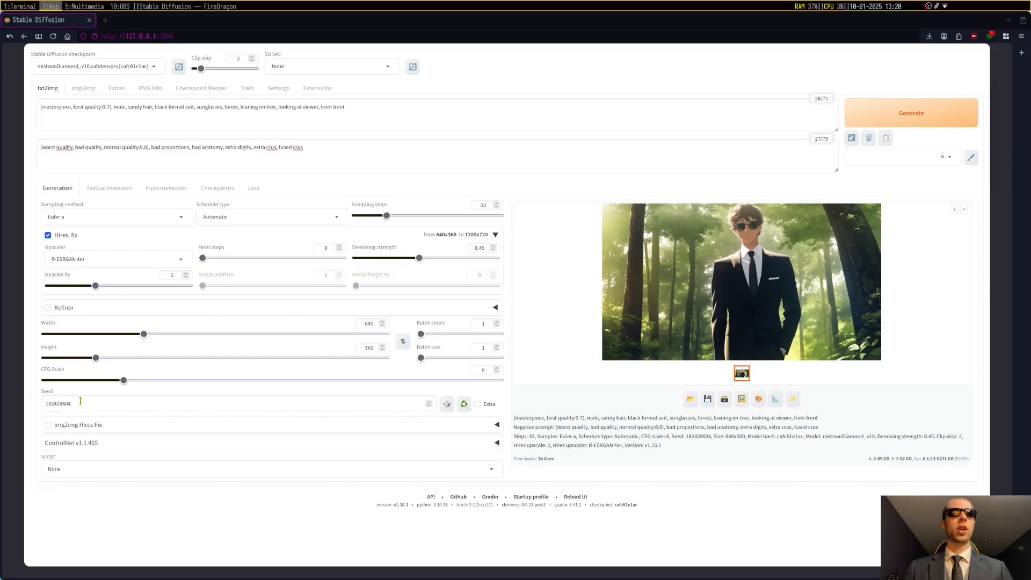
pyautogui.hotkey('ctrl', 'a')
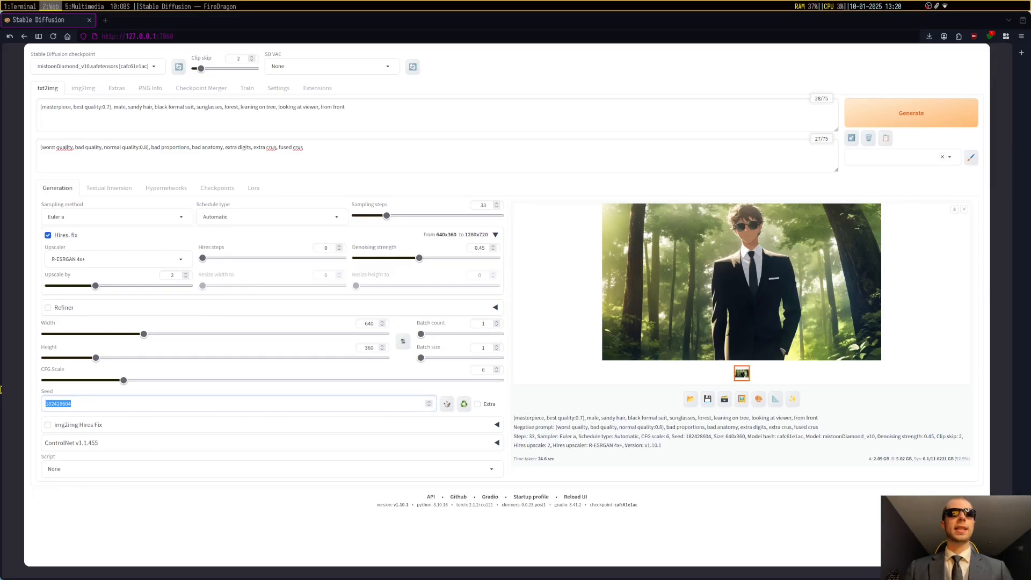
pyautogui.click(222, 552)
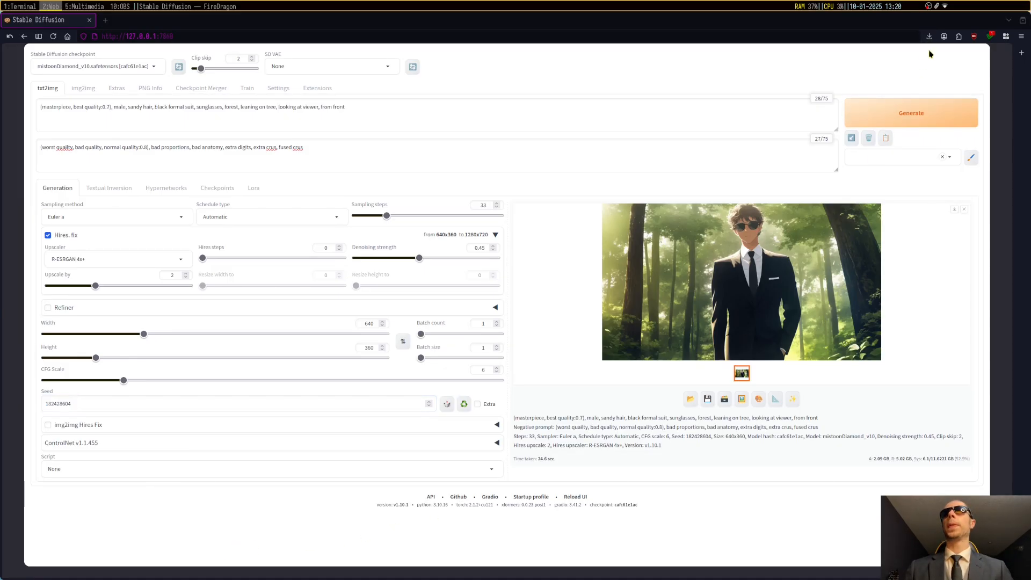
# Download the generated image as Demo 1.png into a new Demo folder inside the GIMP directory.
pyautogui.click(954, 210)
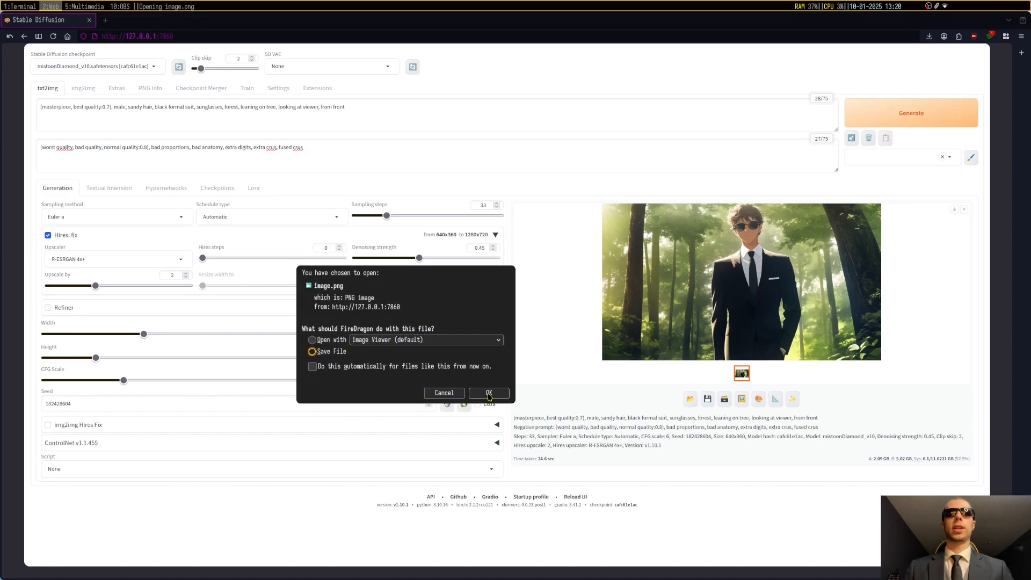
pyautogui.click(489, 394)
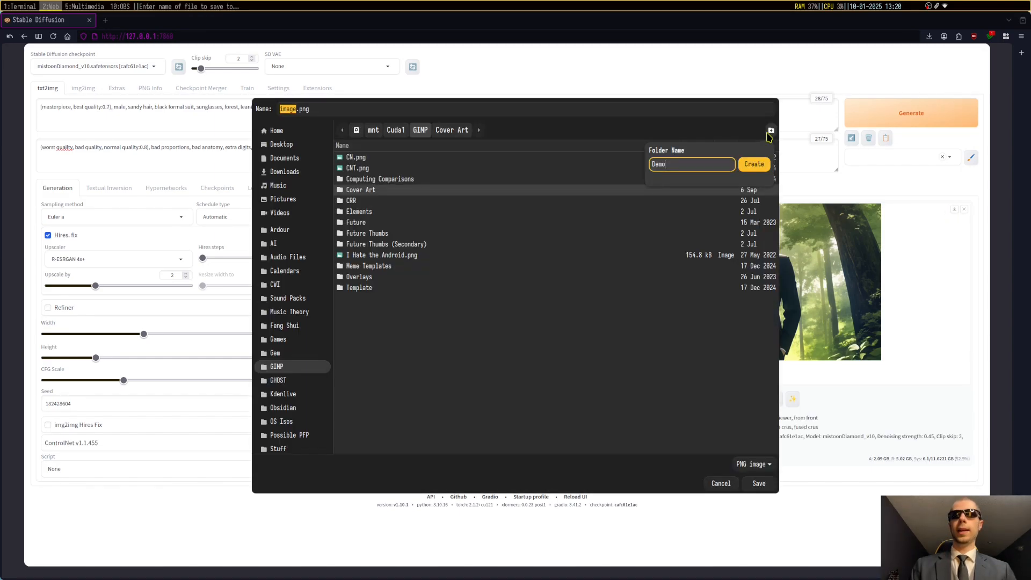
pyautogui.press('Return')
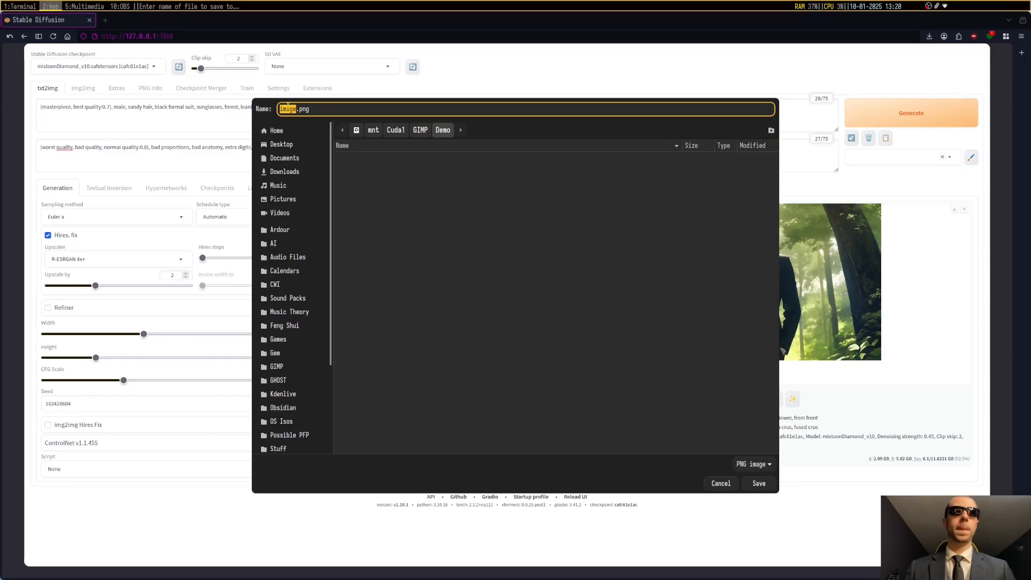
pyautogui.write('Demo 1')
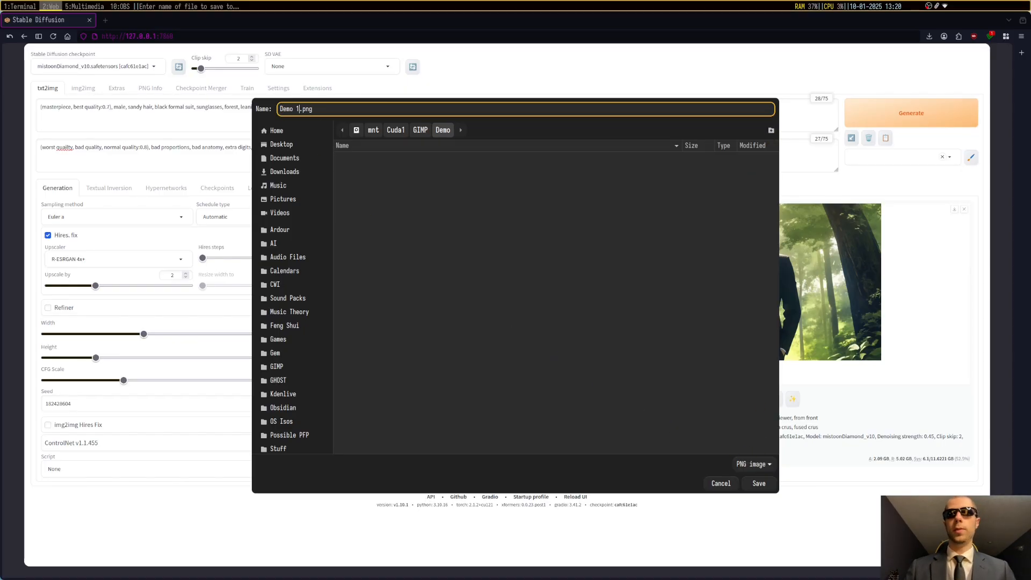
pyautogui.click(759, 484)
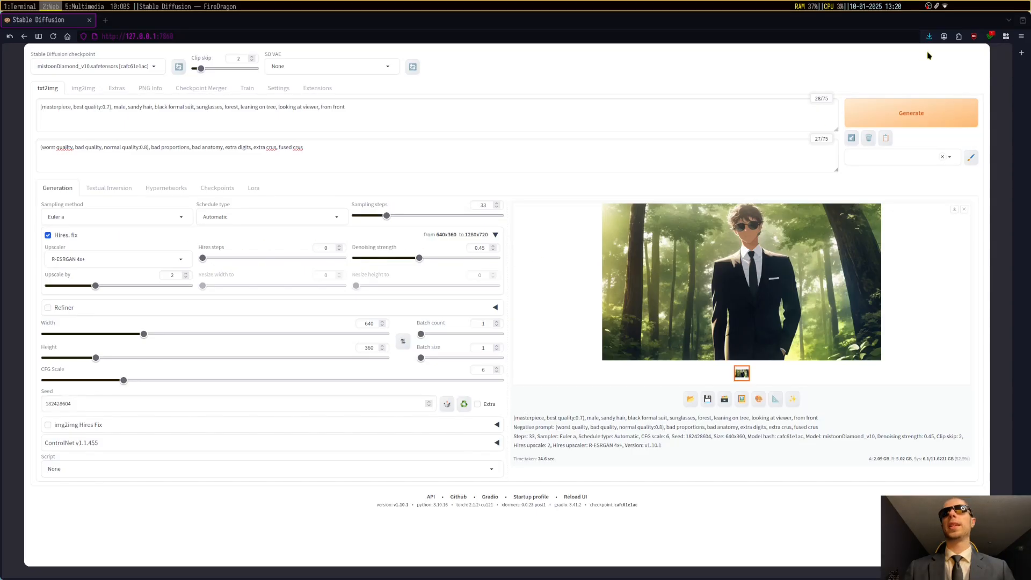
# Switch to GIMP and open Demo 1.png as a layer.
pyautogui.click(86, 6)
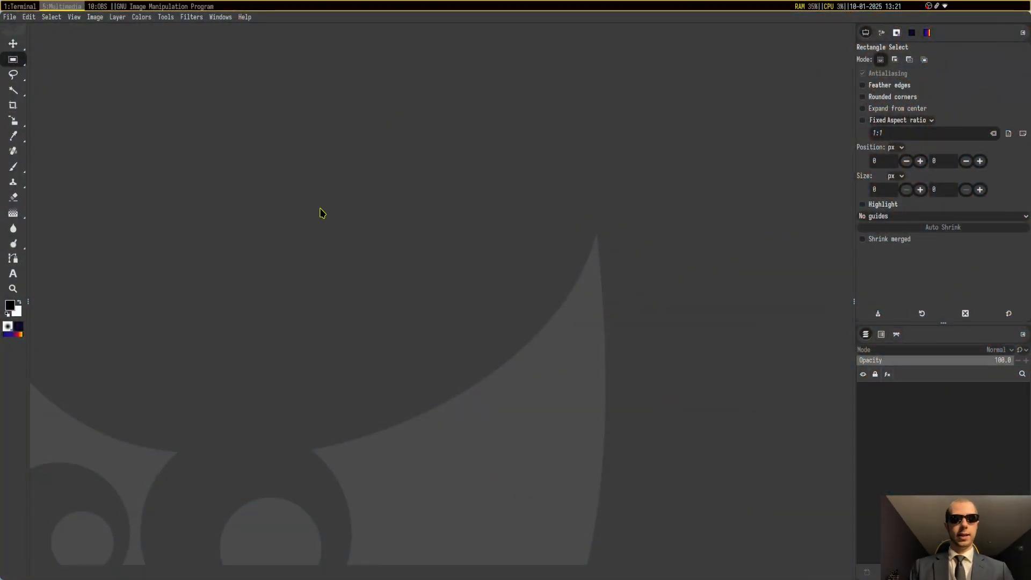
pyautogui.hotkey('ctrl', 'alt', 'o')
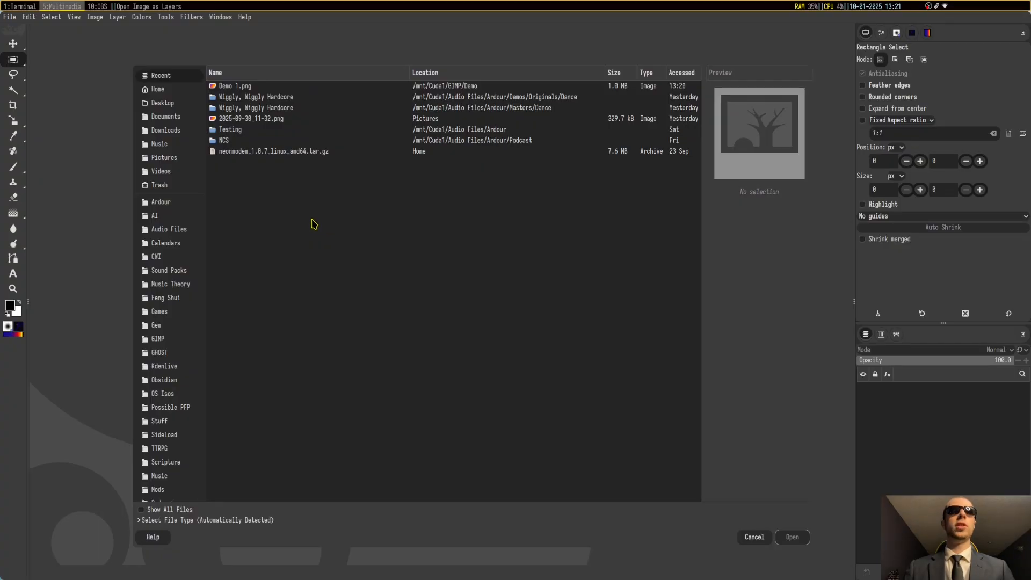
pyautogui.click(256, 88)
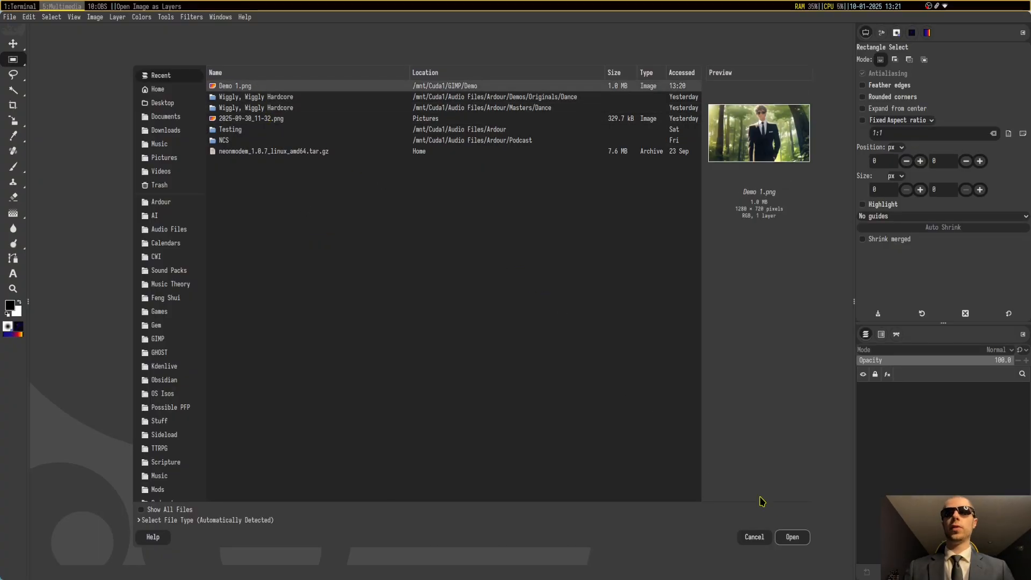
pyautogui.click(792, 538)
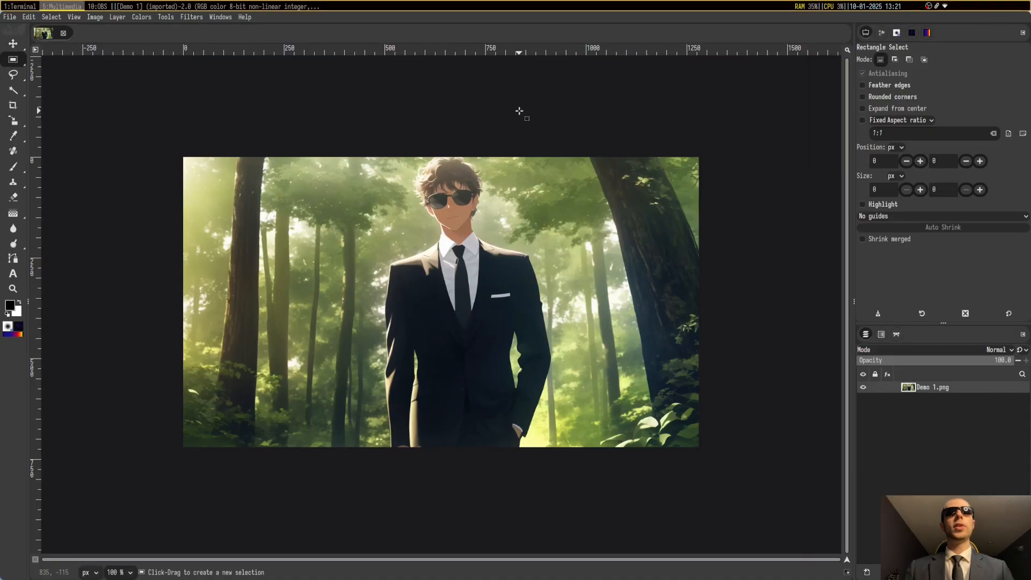
pyautogui.scroll(2, 555, 204)
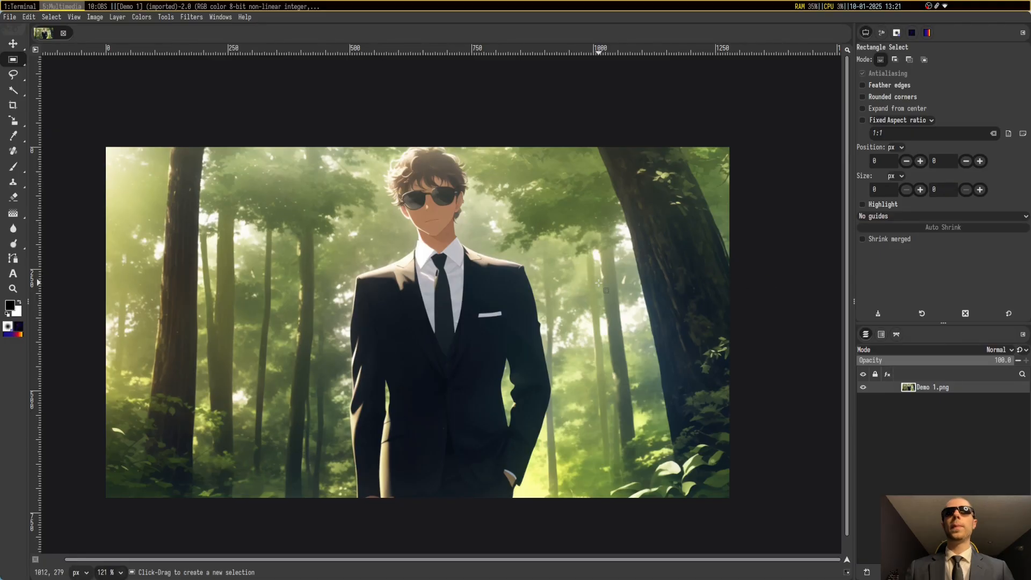
pyautogui.hscroll(-2, 599, 283)
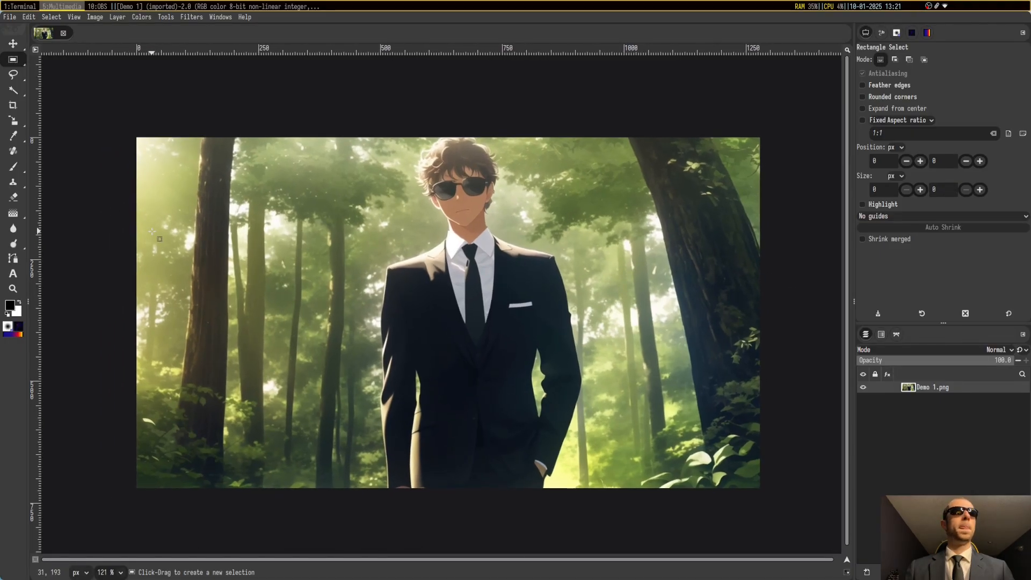
# Set the Text tool's font to Libertinus Serif Regular with a size of 75 px.
pyautogui.click(9, 276)
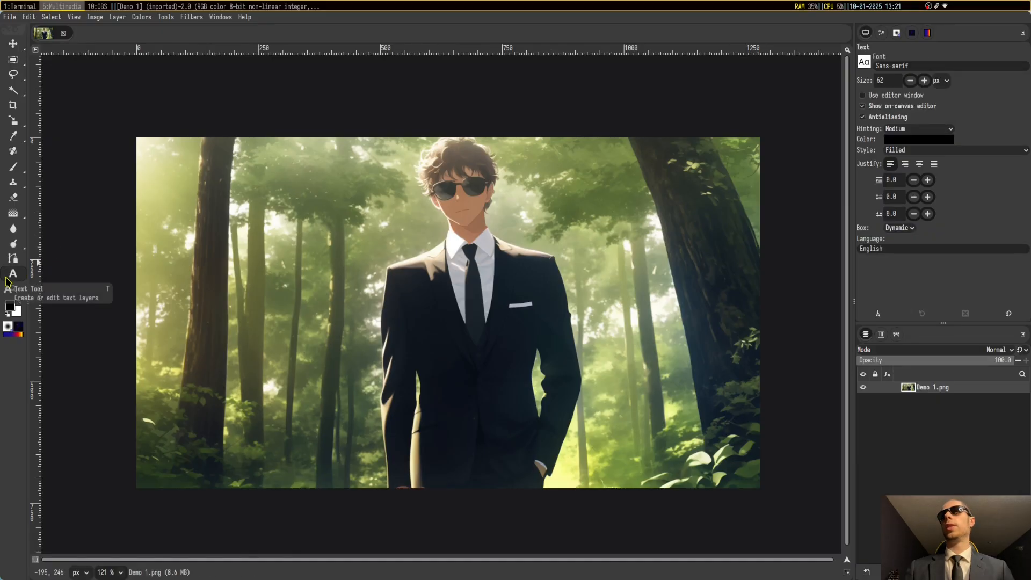
pyautogui.click(875, 64)
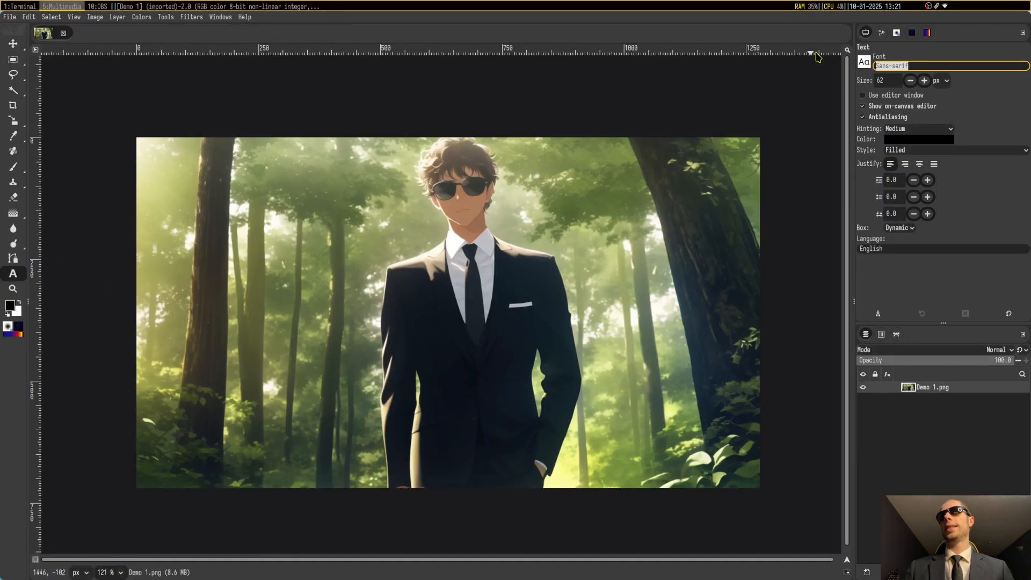
pyautogui.write('Libw')
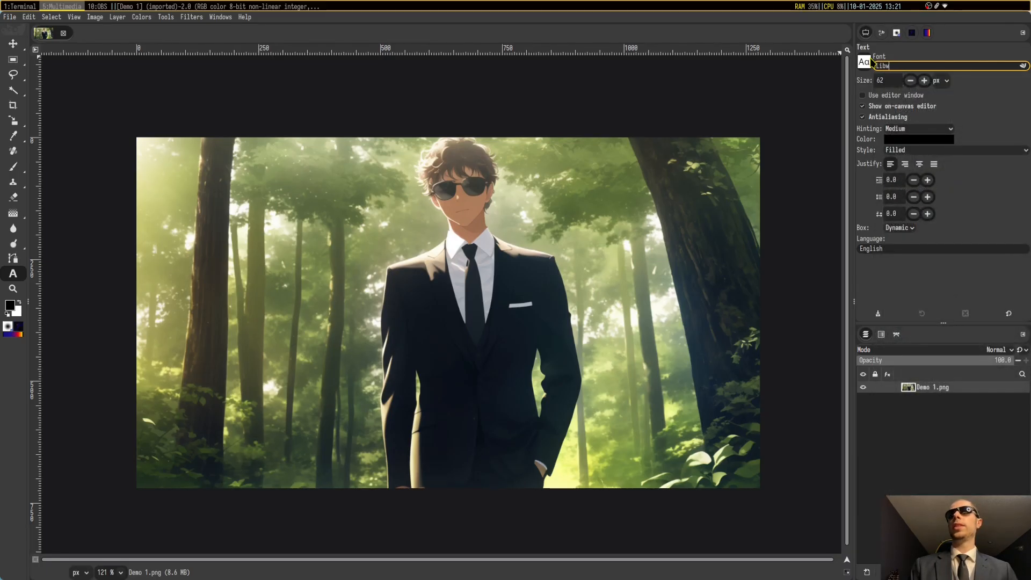
pyautogui.press('BackSpace')
pyautogui.write('ertin')
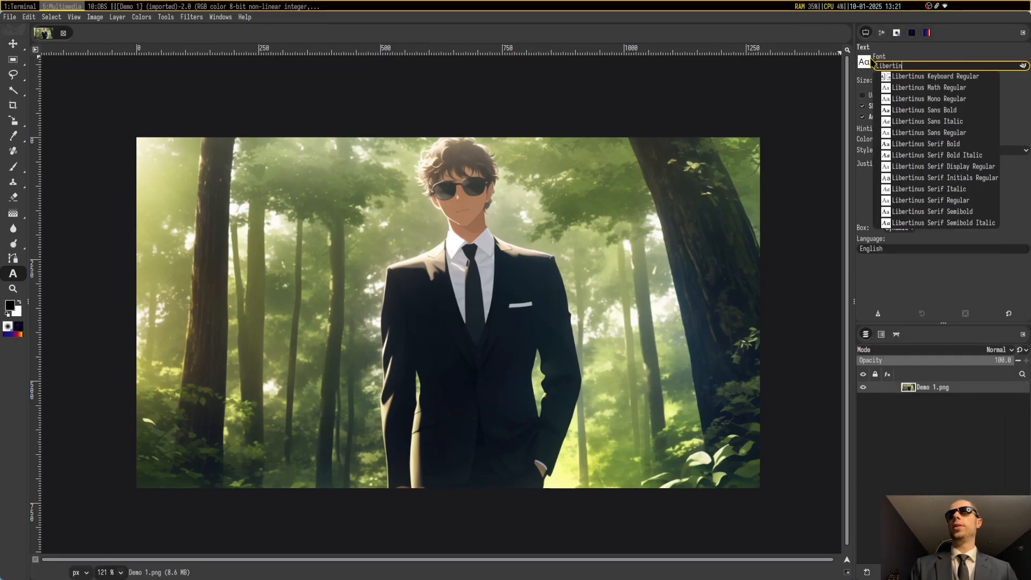
pyautogui.write('us Serif')
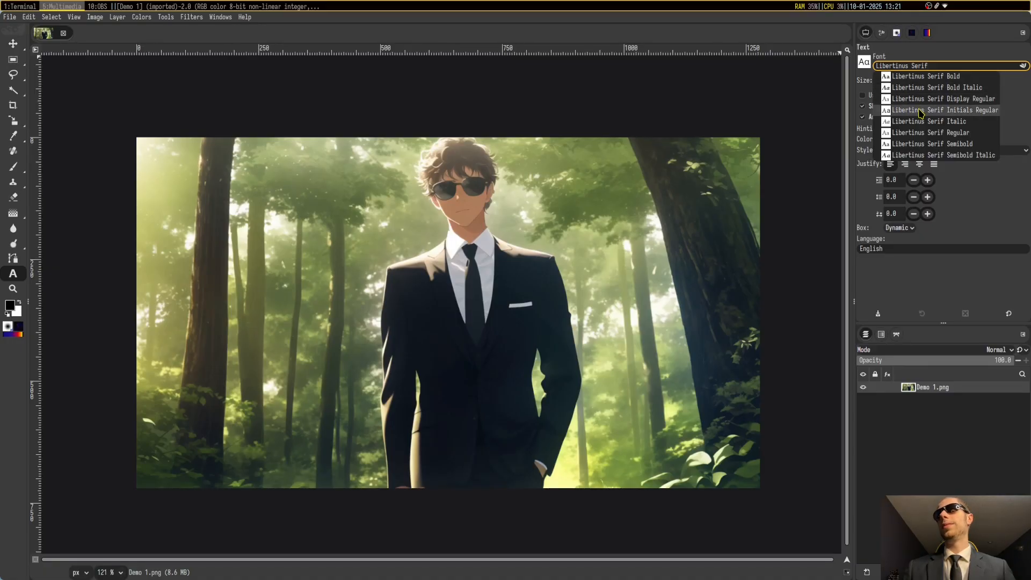
pyautogui.click(921, 133)
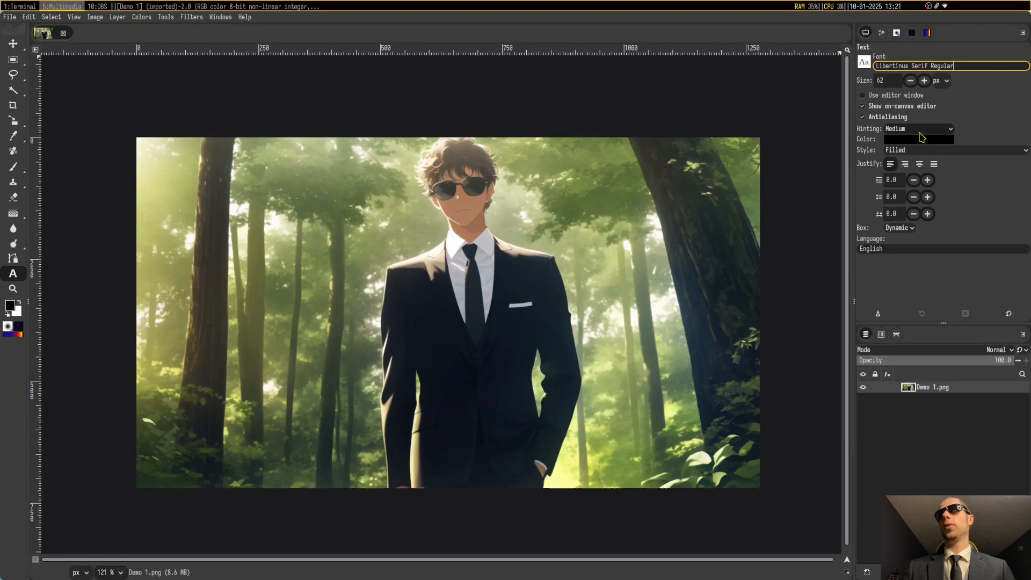
pyautogui.click(892, 80)
pyautogui.moveTo(892, 80); pyautogui.dragTo(876, 81)
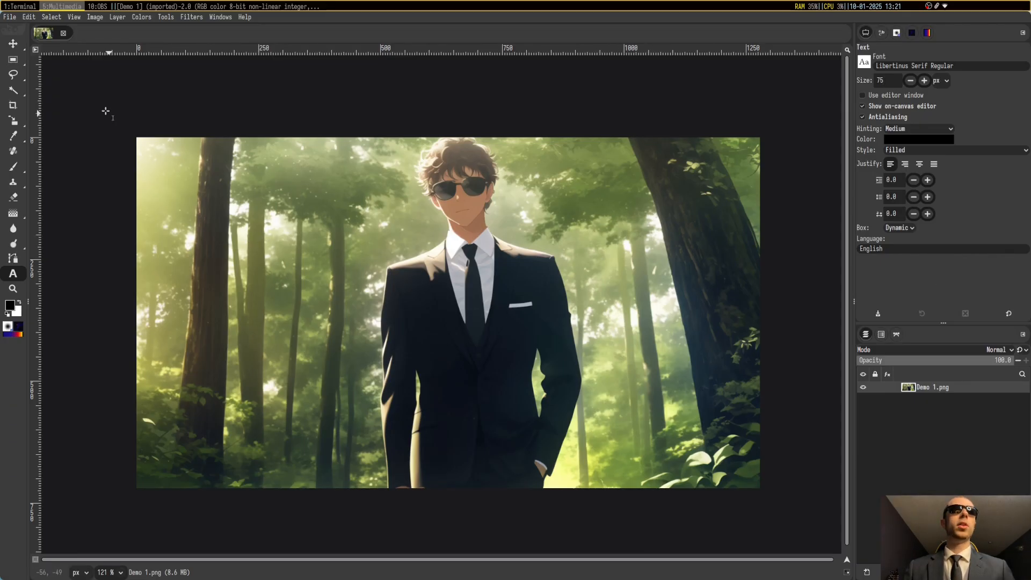
# Create a new transparent layer named Box above the forest image.
pyautogui.click(13, 62)
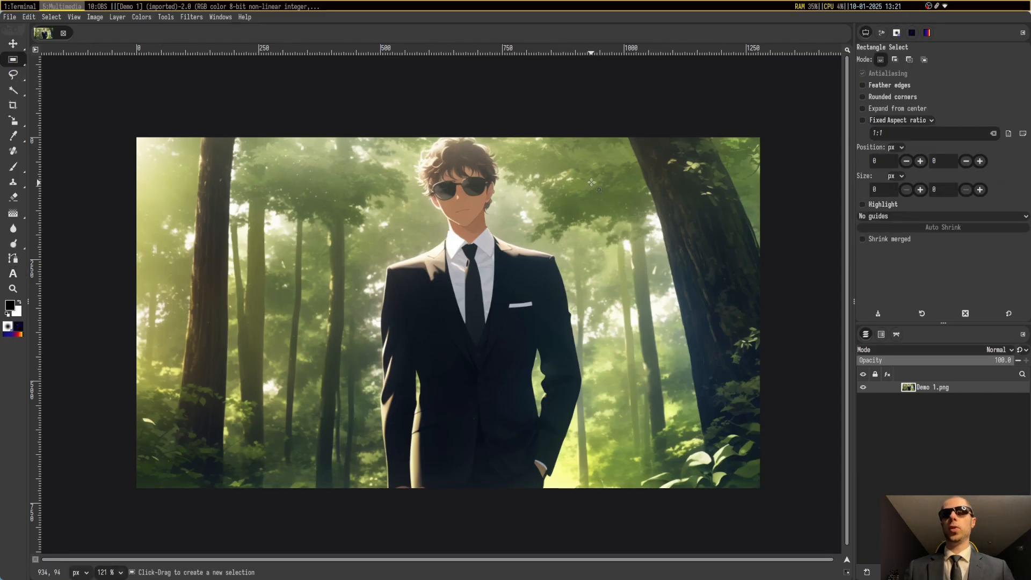
pyautogui.hotkey('shift', 'ctrl', 'n')
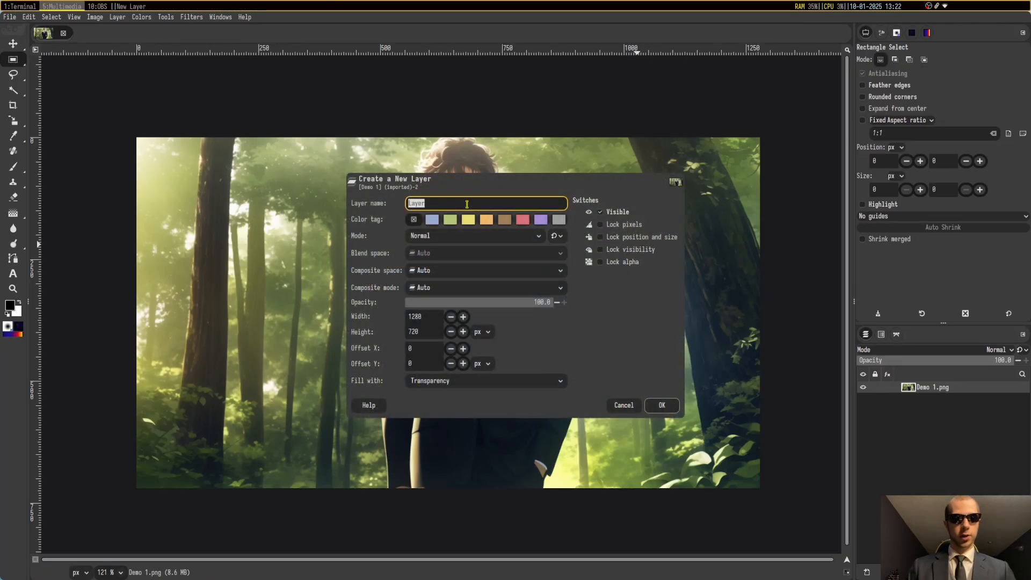
pyautogui.write('Box')
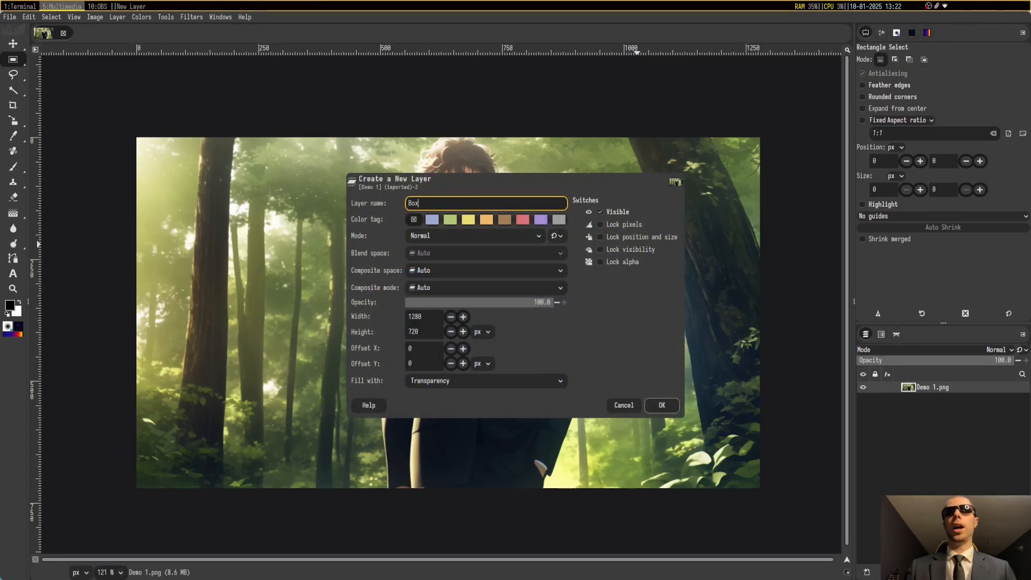
pyautogui.click(663, 406)
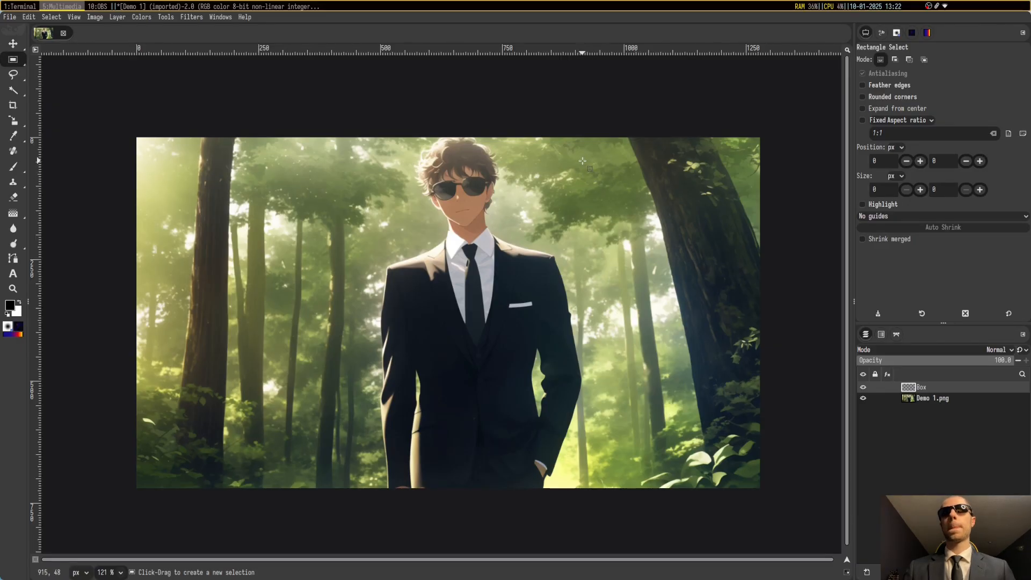
# Select a rectangle of about 353 by 292 px in the picture's upper-right area and bucket-fill it with black on the Box layer.
pyautogui.moveTo(590, 158); pyautogui.dragTo(752, 302)
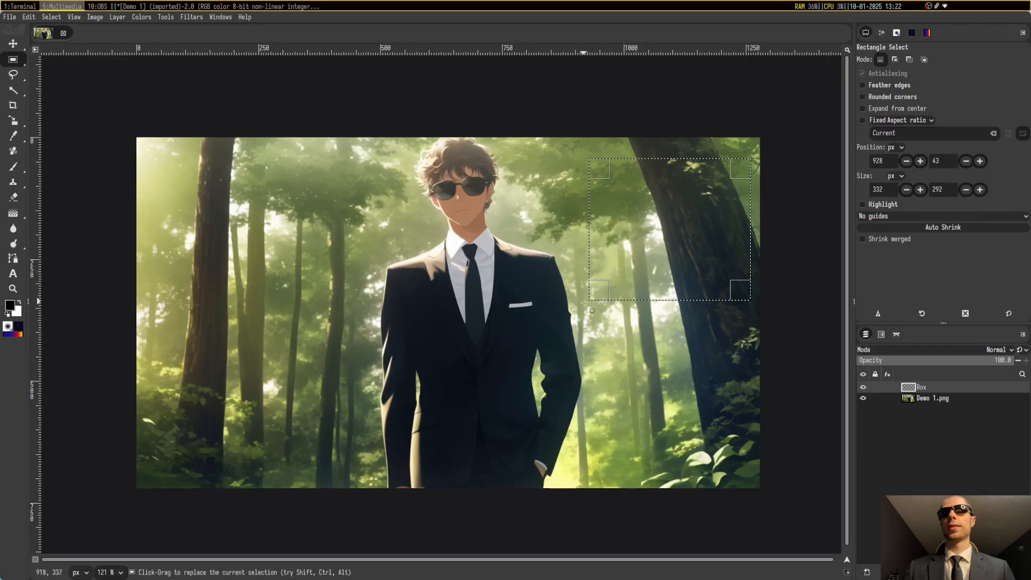
pyautogui.moveTo(596, 292); pyautogui.dragTo(587, 291)
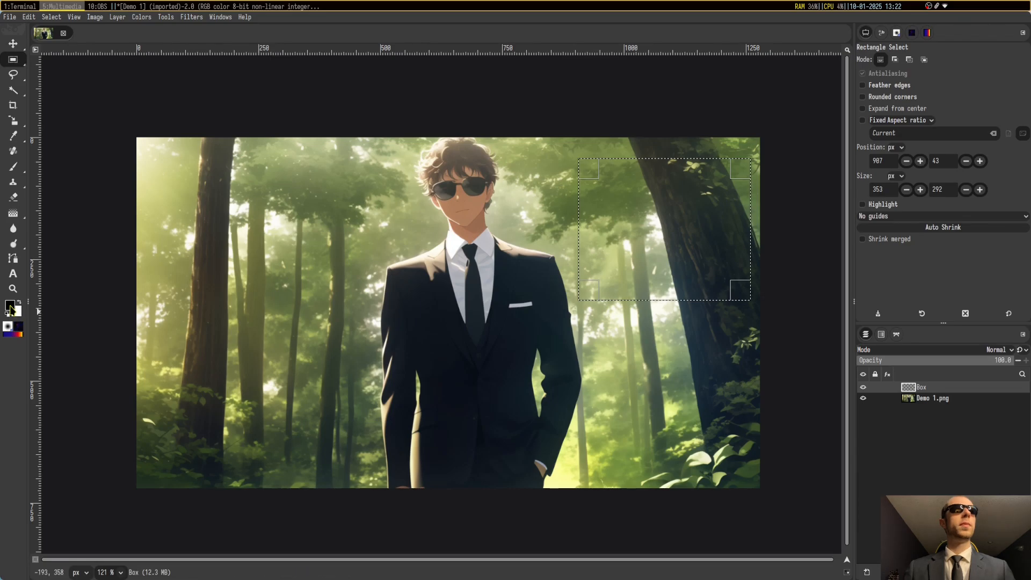
pyautogui.click(9, 305)
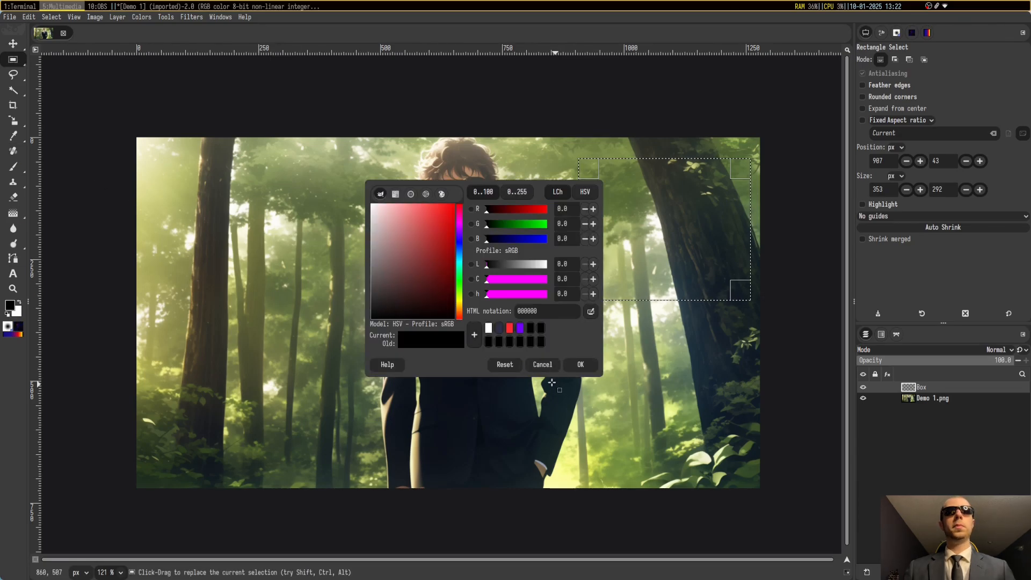
pyautogui.click(543, 364)
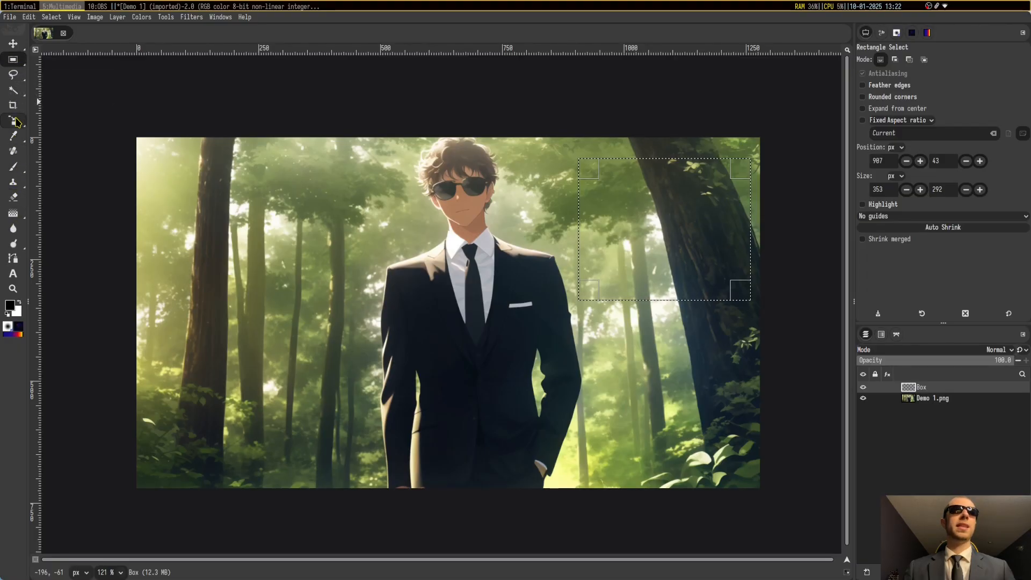
pyautogui.moveTo(17, 218)
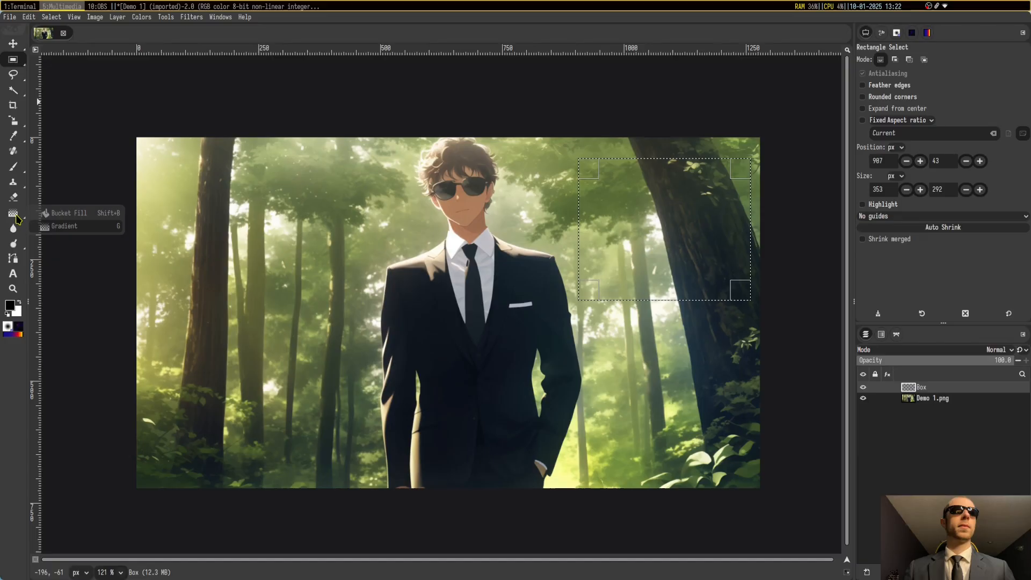
pyautogui.click(49, 213)
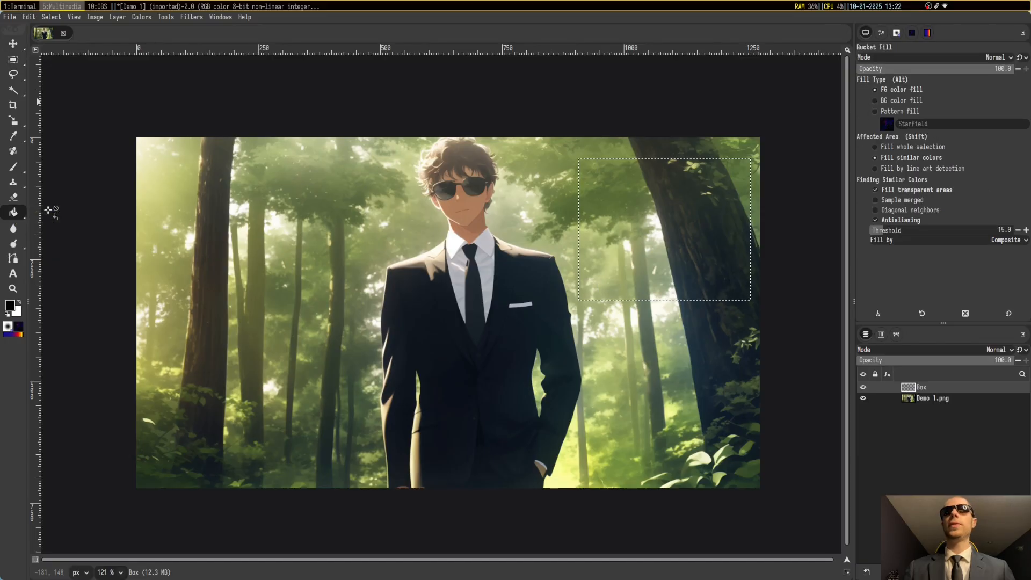
pyautogui.click(629, 213)
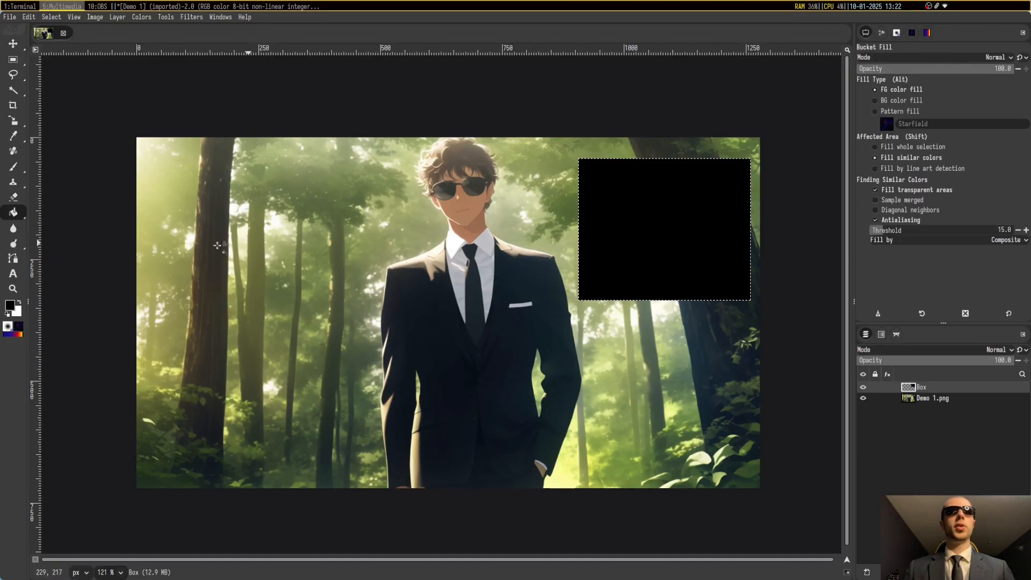
# Set the Text tool's color to white by swapping the foreground and background colors.
pyautogui.click(14, 273)
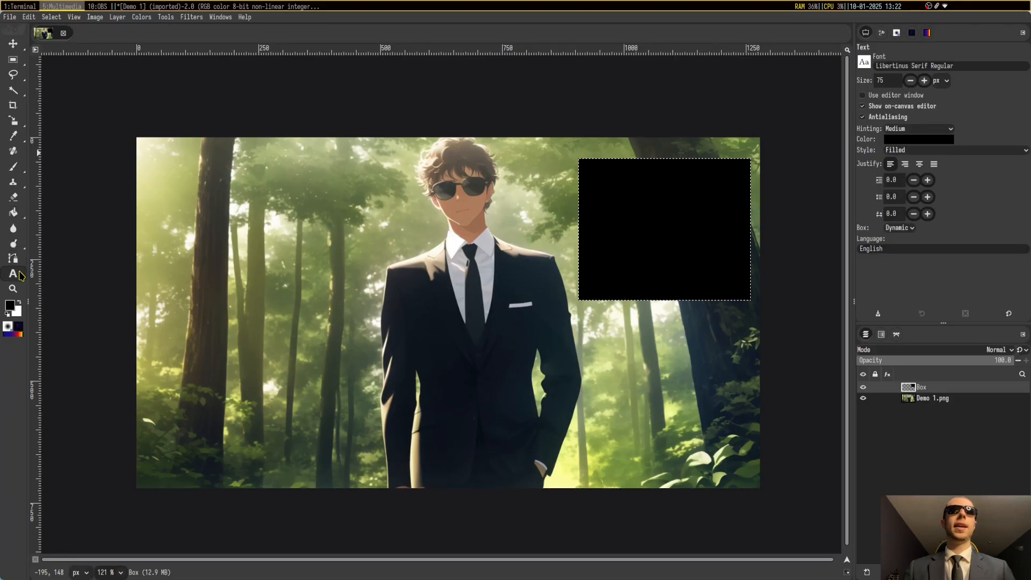
pyautogui.click(19, 304)
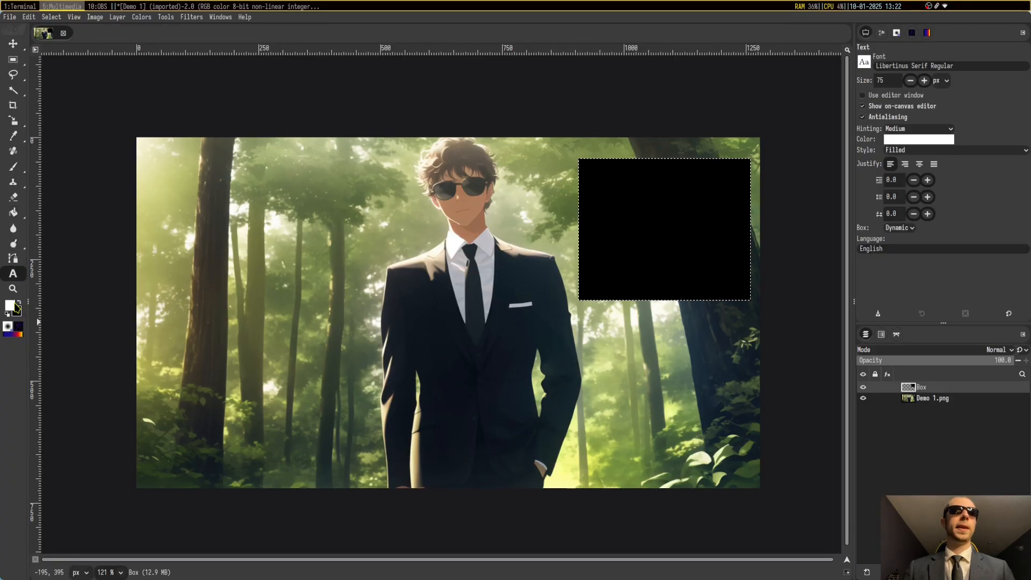
pyautogui.click(10, 305)
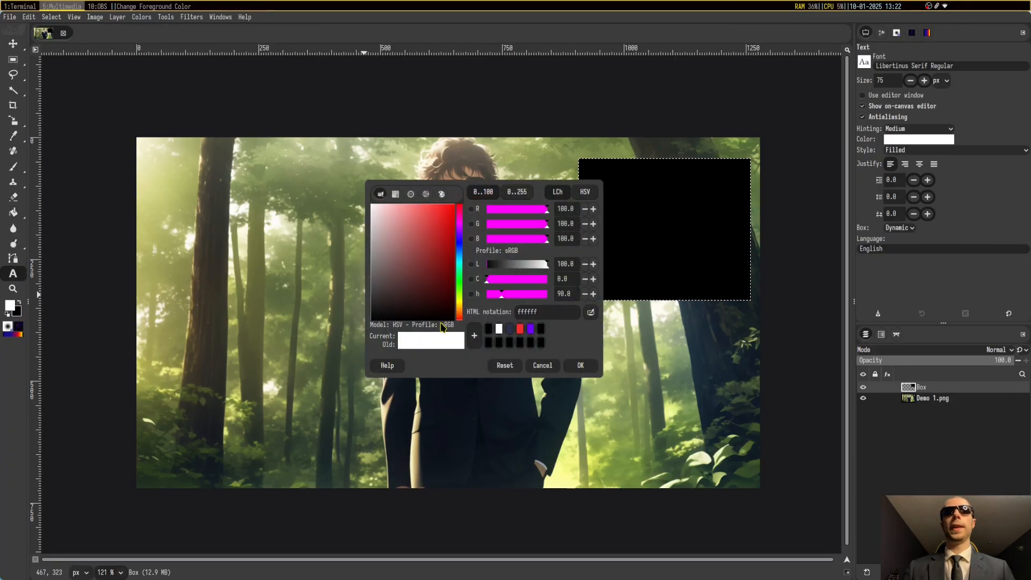
pyautogui.click(580, 365)
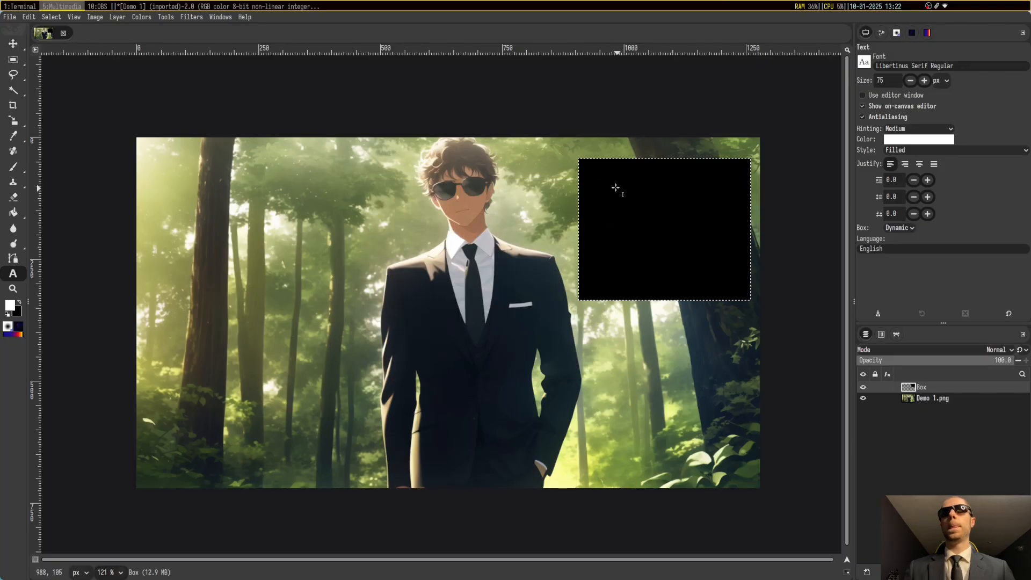
# Add a text box over the black box reading "Generated using SD...", a blank line, and "Photoshopped using PhotoGIMP" at 45 px.
pyautogui.moveTo(578, 159); pyautogui.dragTo(753, 302)
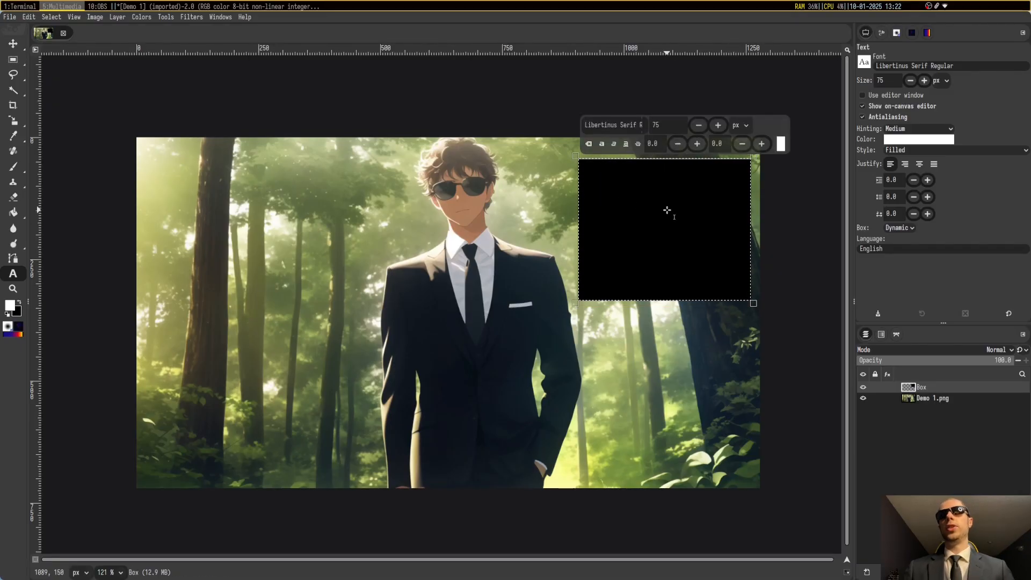
pyautogui.write('Generate')
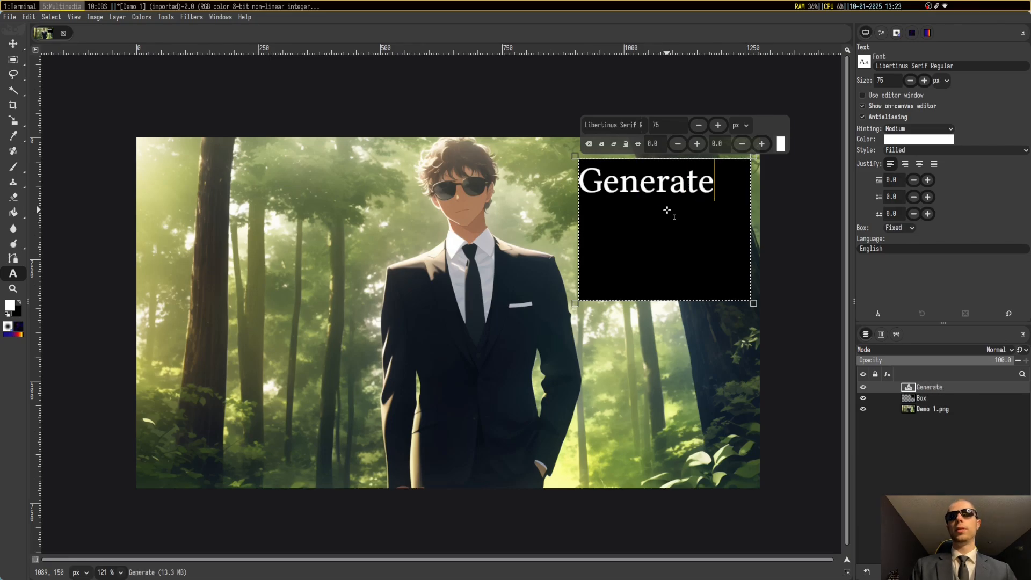
pyautogui.write('d using SD...')
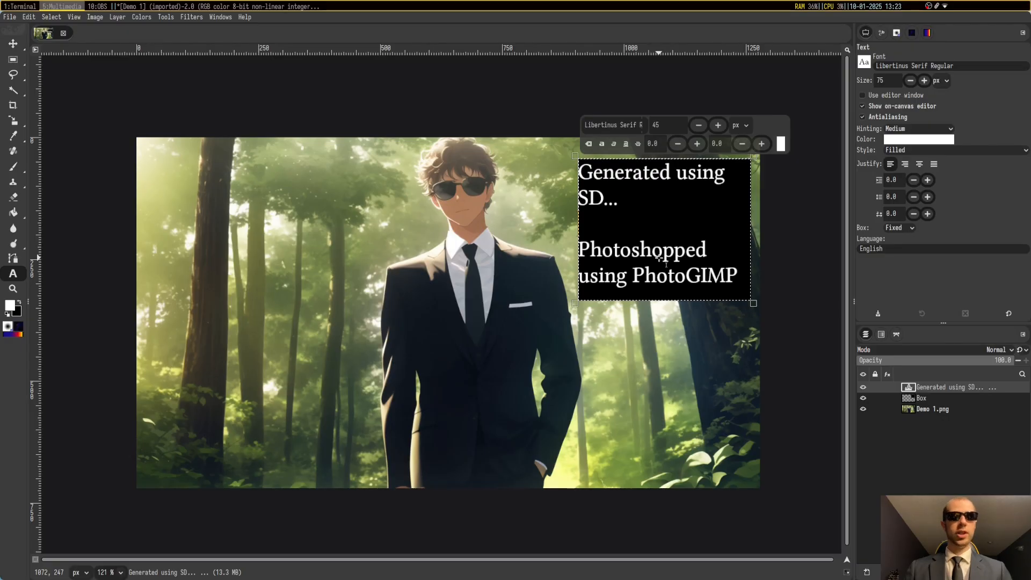
# Move the caption text box's left edge slightly inward so the text has a margin inside the black box.
pyautogui.click(13, 43)
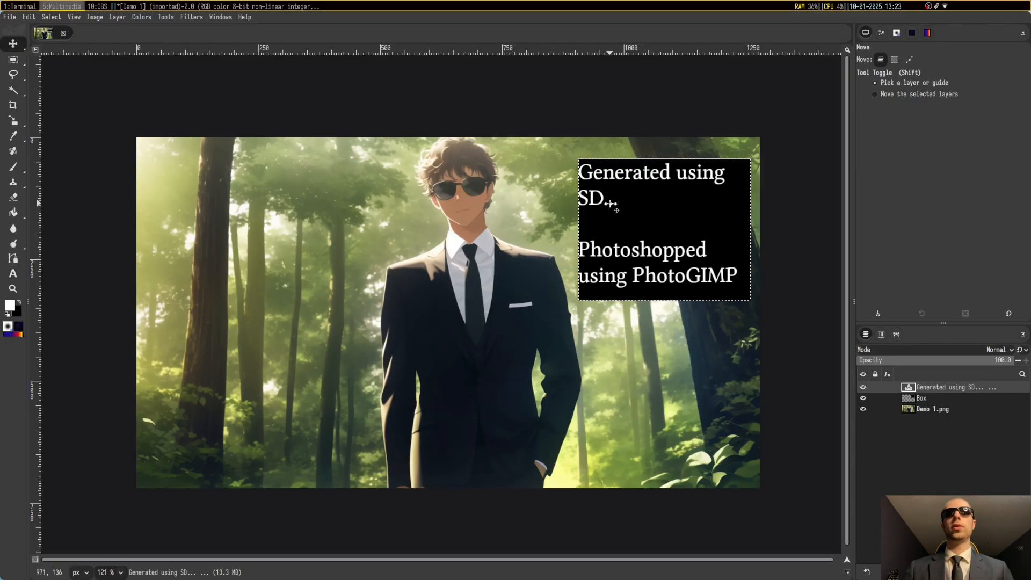
pyautogui.click(13, 274)
pyautogui.click(645, 221)
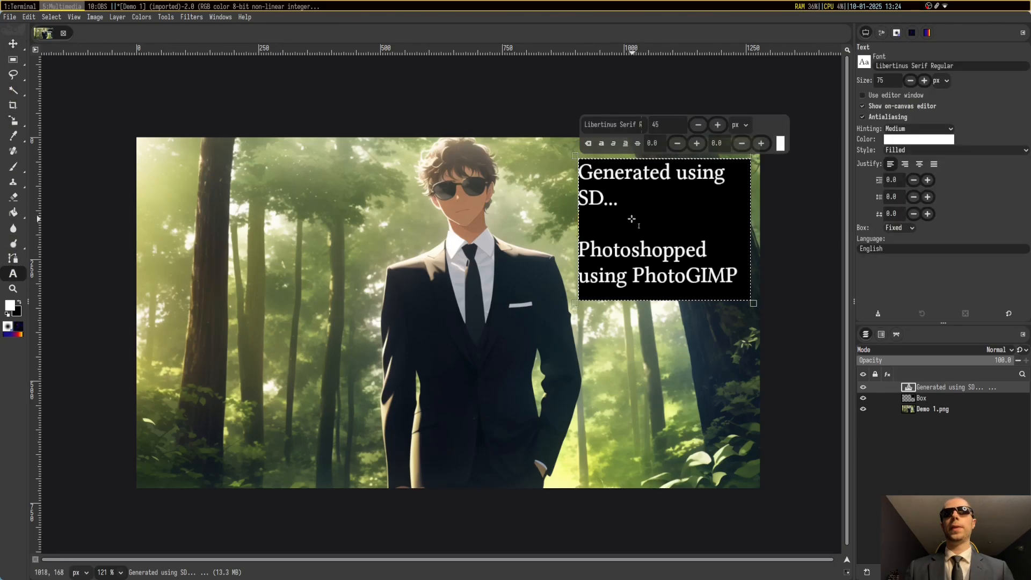
pyautogui.moveTo(577, 220); pyautogui.dragTo(579, 215)
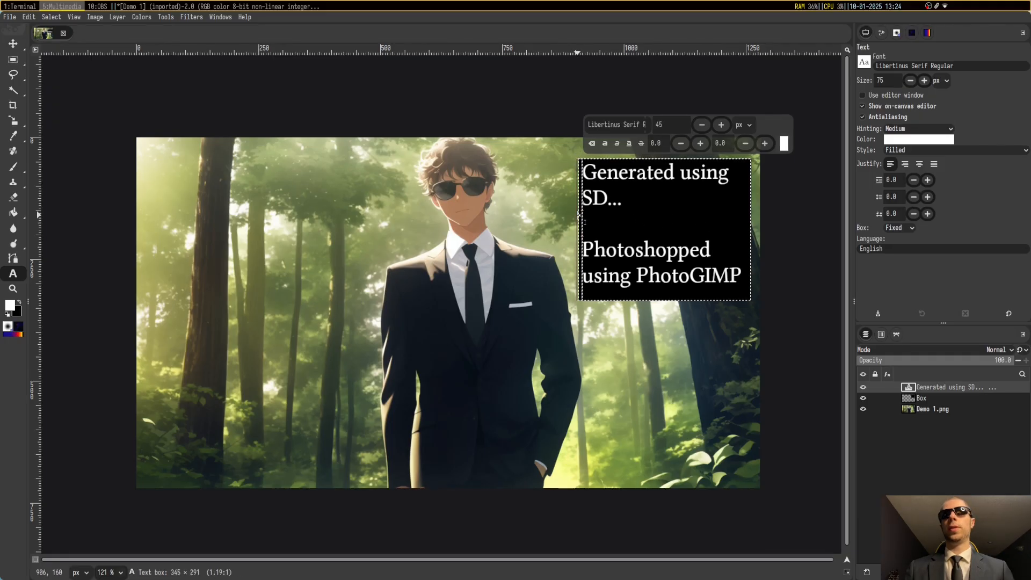
pyautogui.press('v')
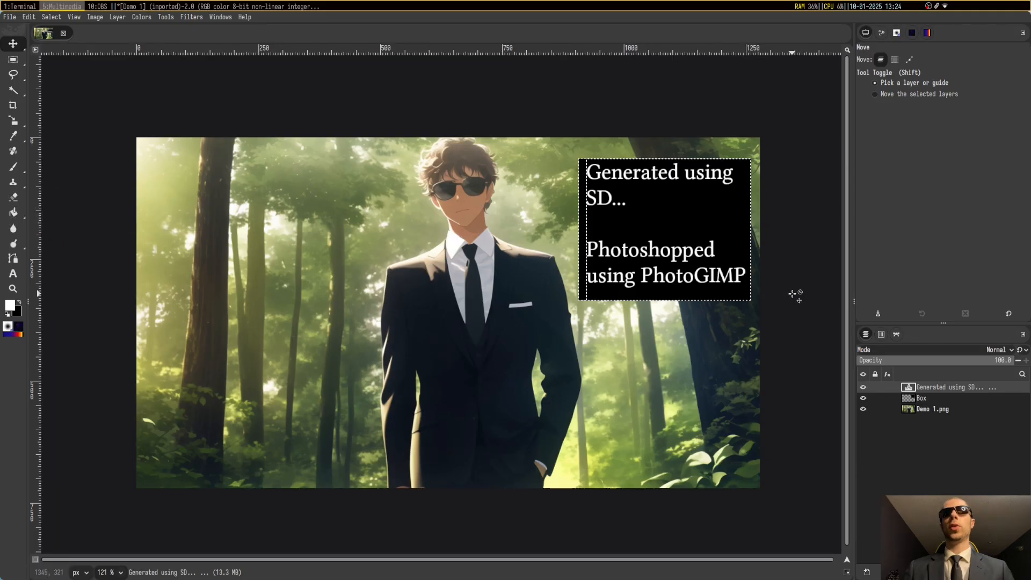
# Export the image to the Future Thumbs folder as Demo 1 (Final).png without saving the creation time.
pyautogui.press('ctrl')
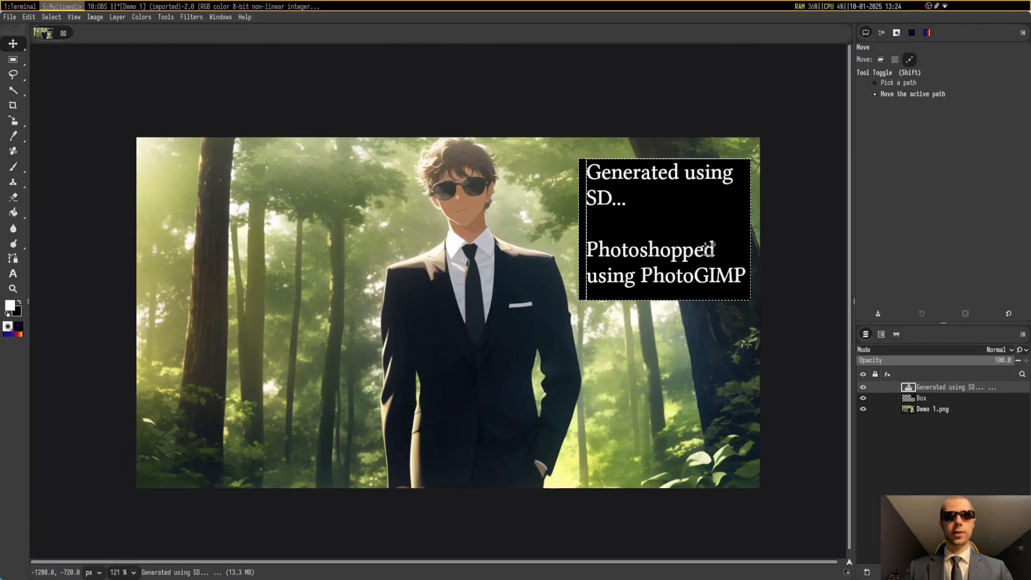
pyautogui.hotkey('ctrl', 'shift', 'e')
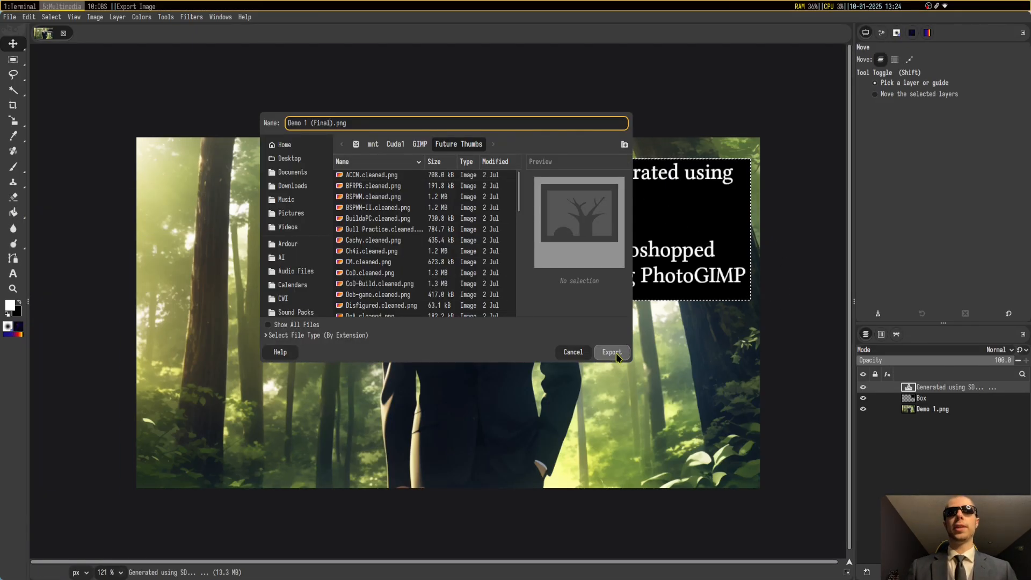
pyautogui.scroll(-10, 486, 256)
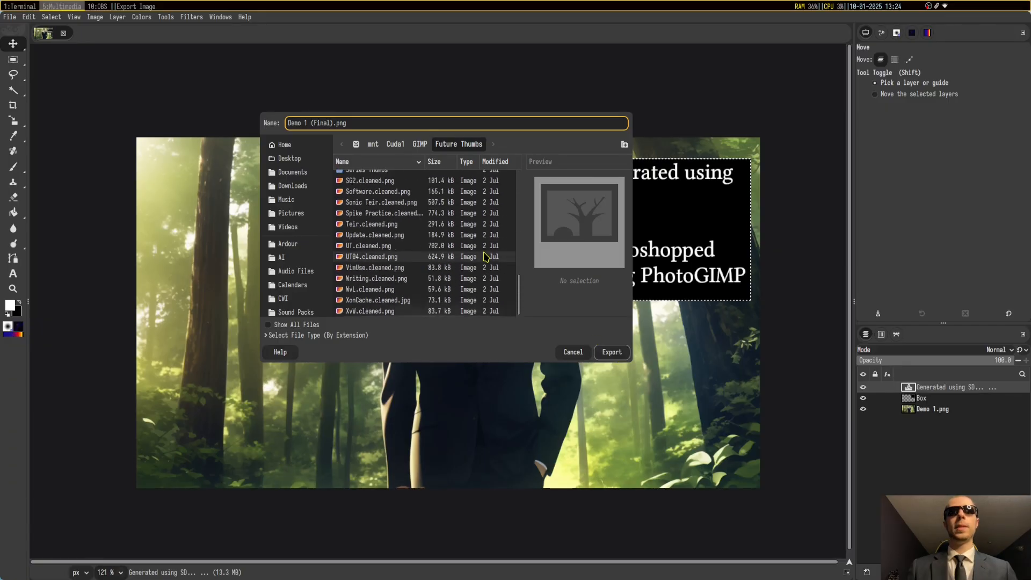
pyautogui.scroll(5, 486, 257)
pyautogui.scroll(3, 487, 256)
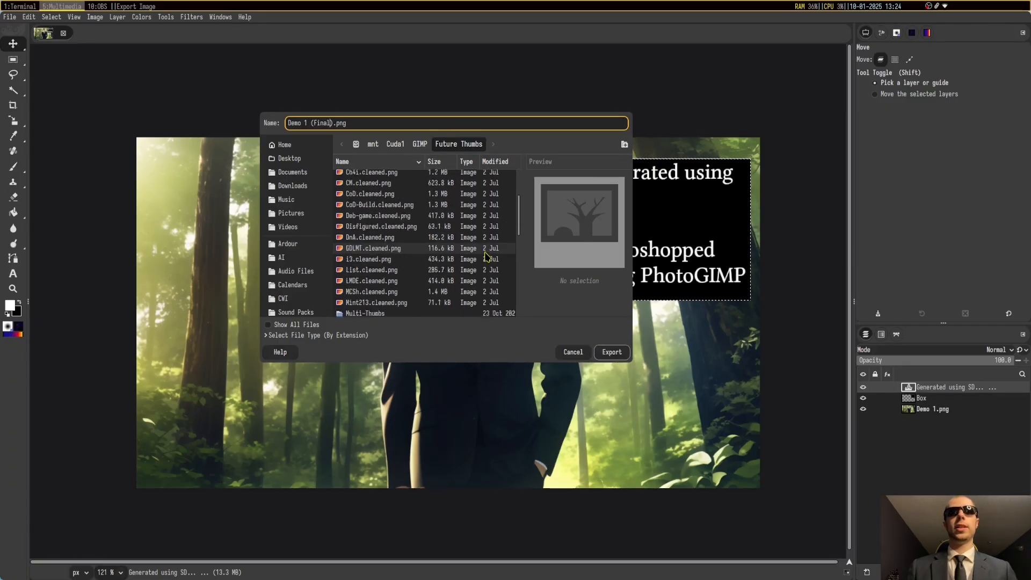
pyautogui.click(619, 355)
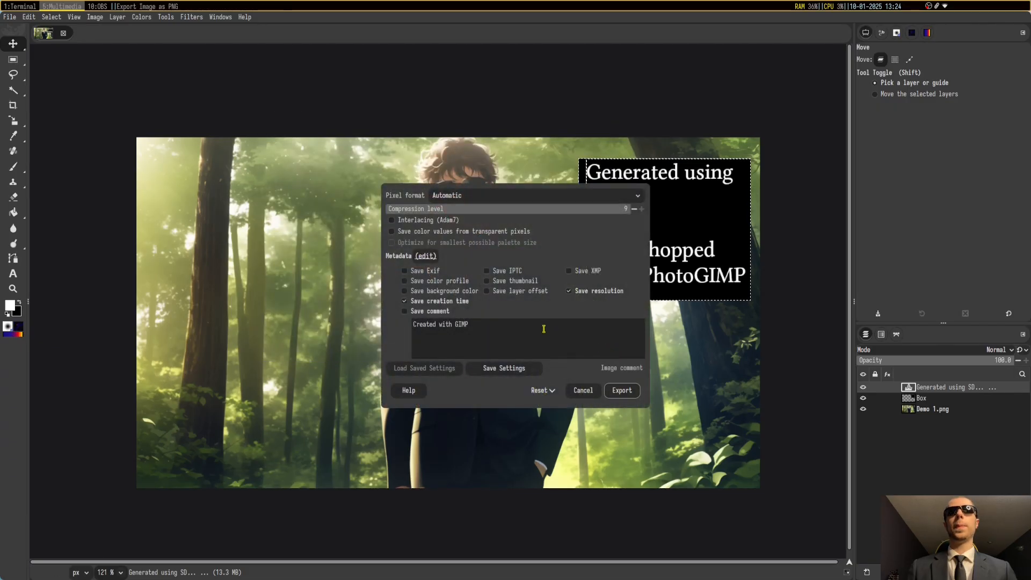
pyautogui.click(462, 301)
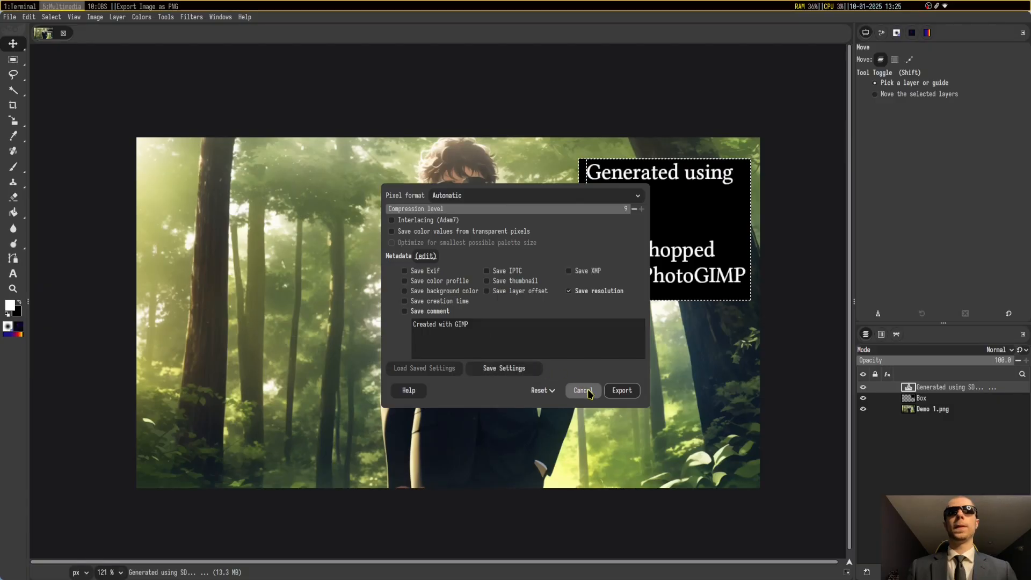
pyautogui.click(622, 391)
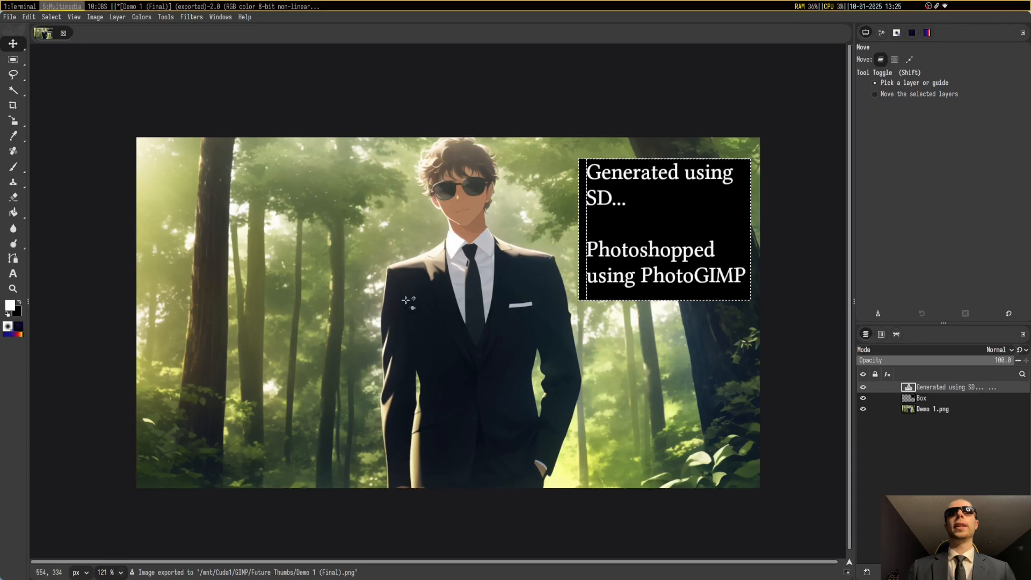
# Quit GIMP discarding the unsaved changes, and stop the Stable Diffusion process and close its terminal.
pyautogui.hotkey('ctrl', 'q')
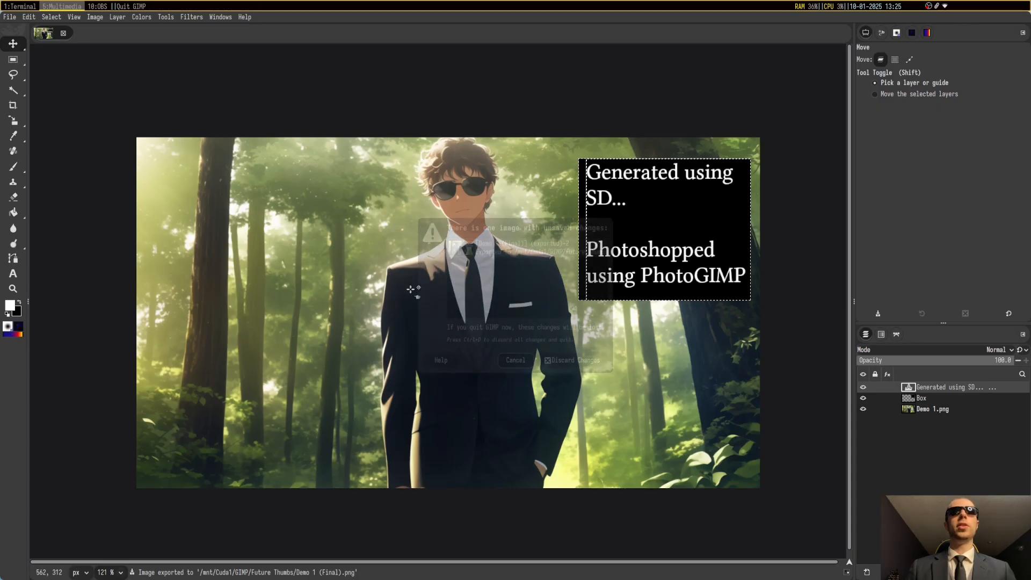
pyautogui.click(571, 361)
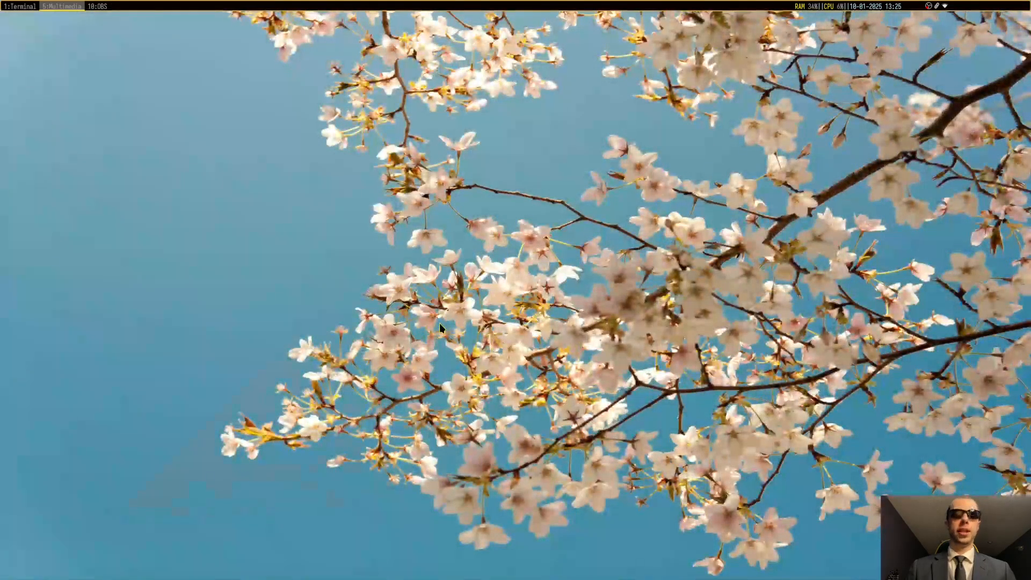
pyautogui.press('super+1')
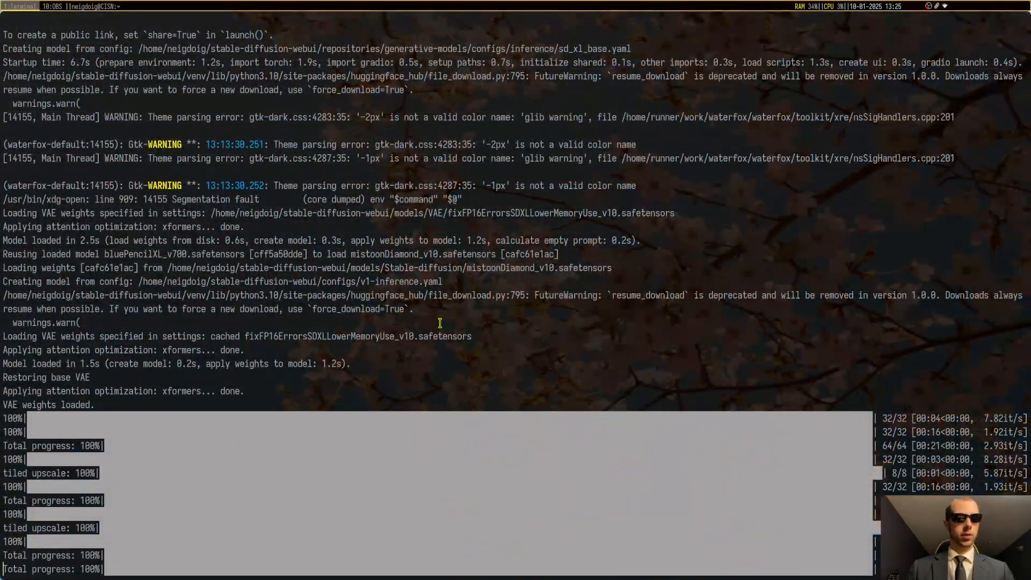
pyautogui.hotkey('ctrl', 'c')
pyautogui.hotkey('ctrl', 'd')
# Switch to the file manager on the Office workspace and copy the path of Demo 1 (Final).png in GIMP/Future Thumbs.
pyautogui.press('super+4')
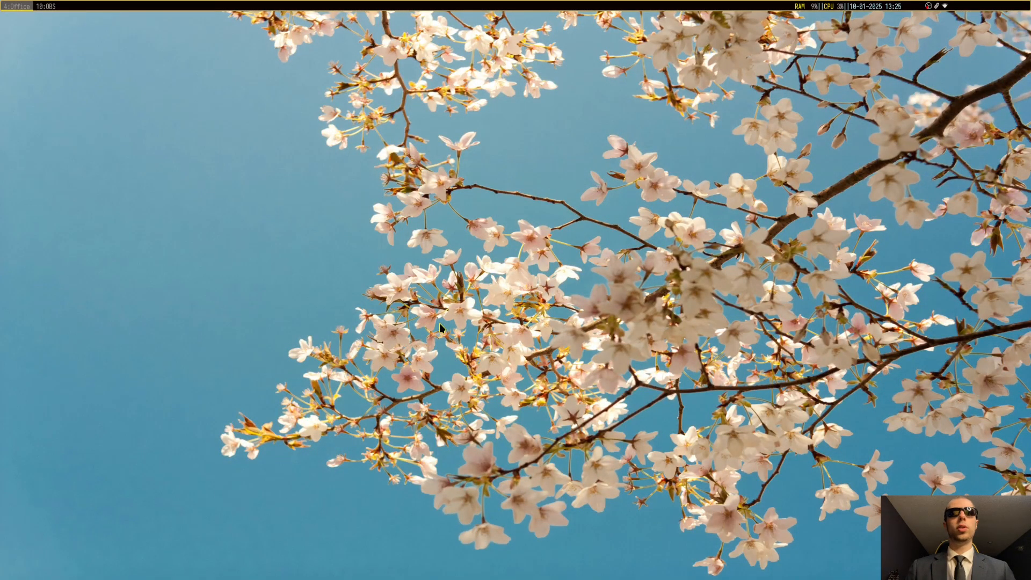
pyautogui.press('super+e')
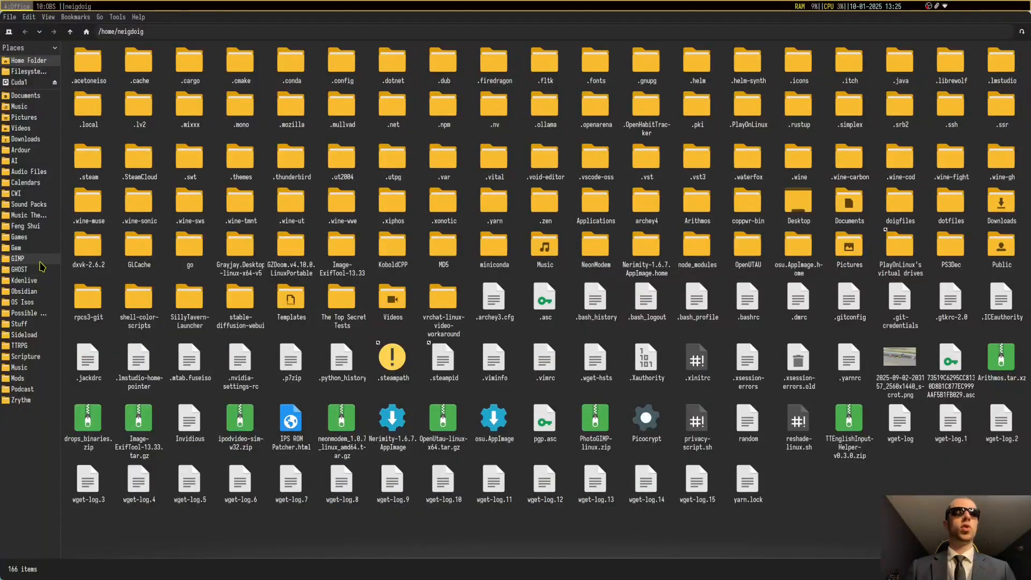
pyautogui.click(41, 260)
pyautogui.doubleClick(392, 69)
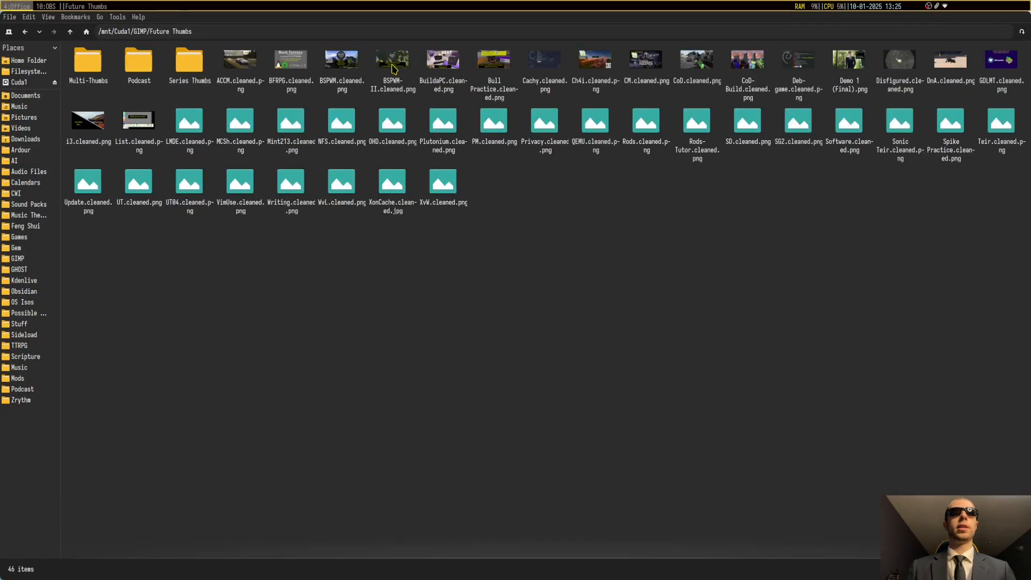
pyautogui.rightClick(841, 67)
pyautogui.click(646, 316)
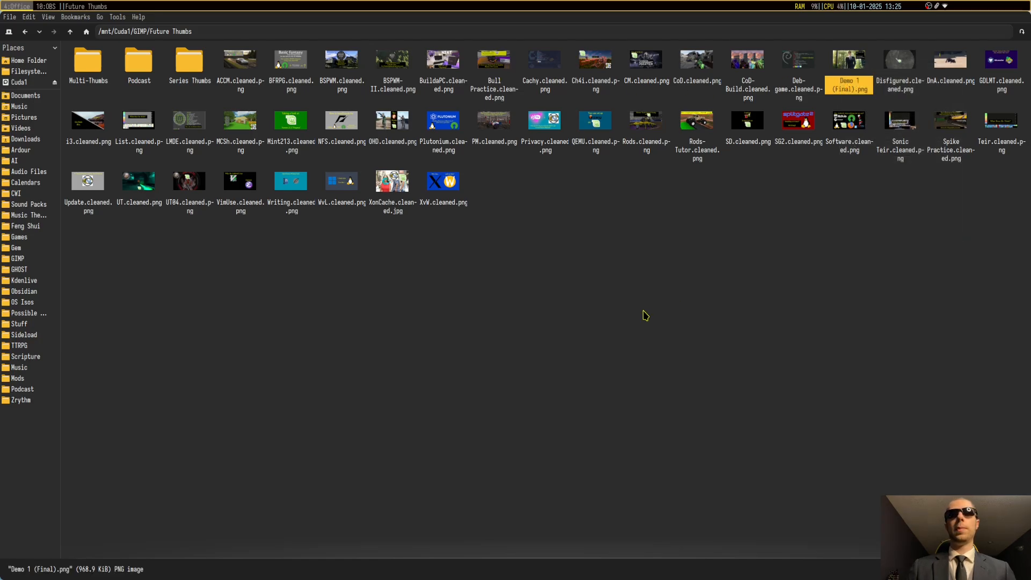
# Run mat2 "/mnt/Cuda1/GIMP/Future Thumbs/Demo 1 (Final).png" in a new terminal to strip the metadata, and close the terminal.
pyautogui.press('super+Return')
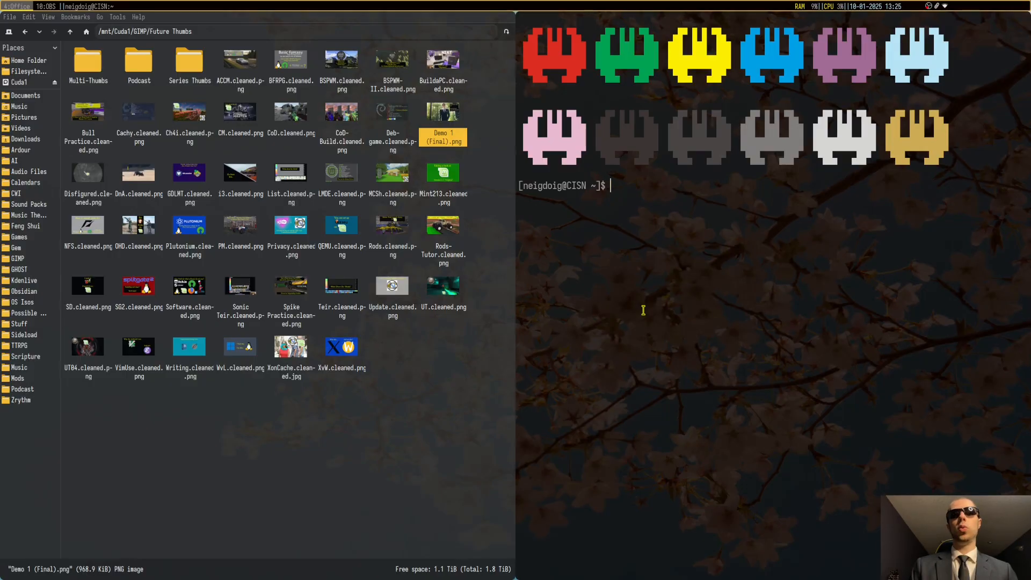
pyautogui.write('mat2')
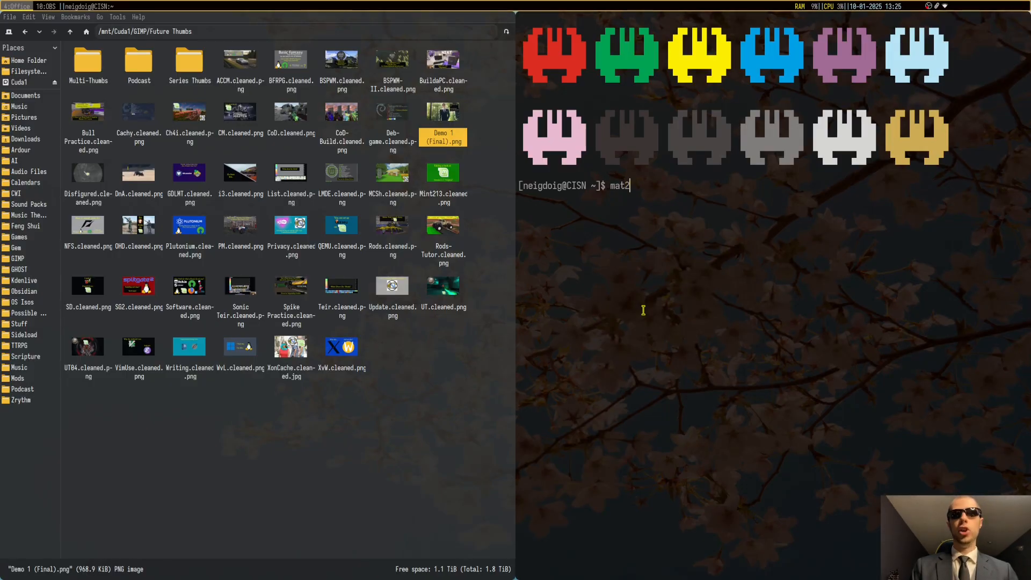
pyautogui.write(' "')
pyautogui.hotkey('ctrl', 'shift', 'v')
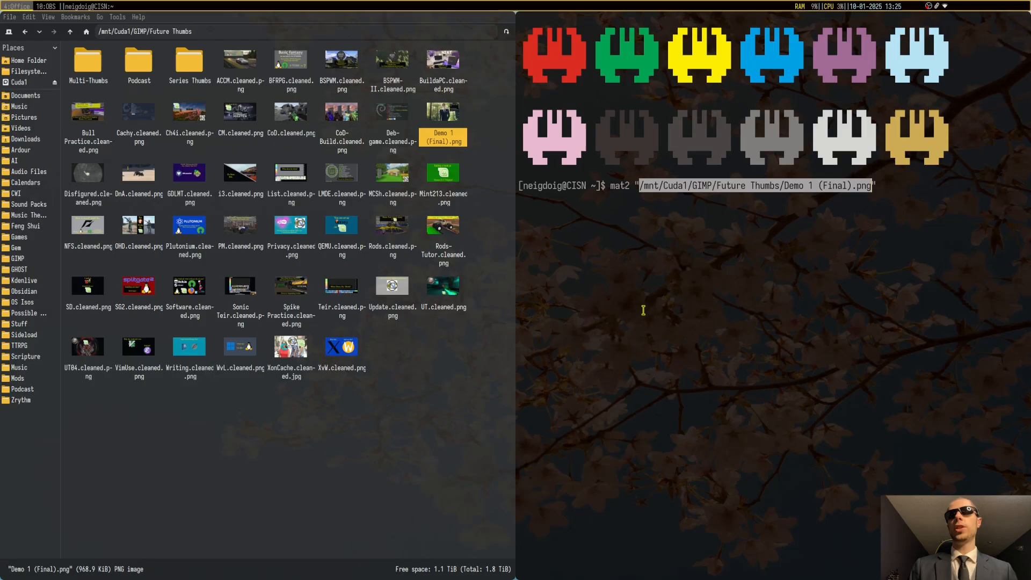
pyautogui.write('"')
pyautogui.press('Return')
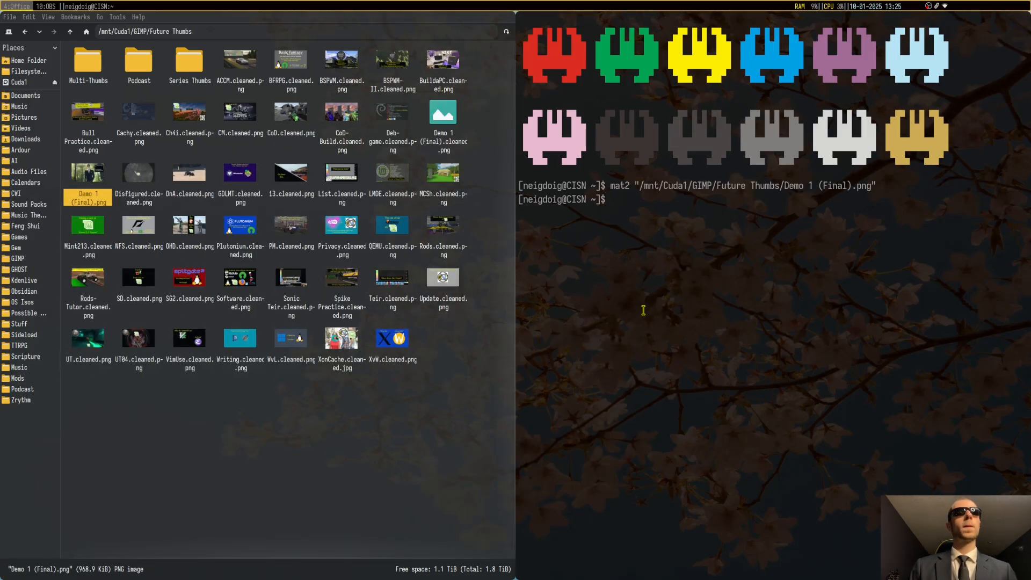
pyautogui.hotkey('ctrl', 'd')
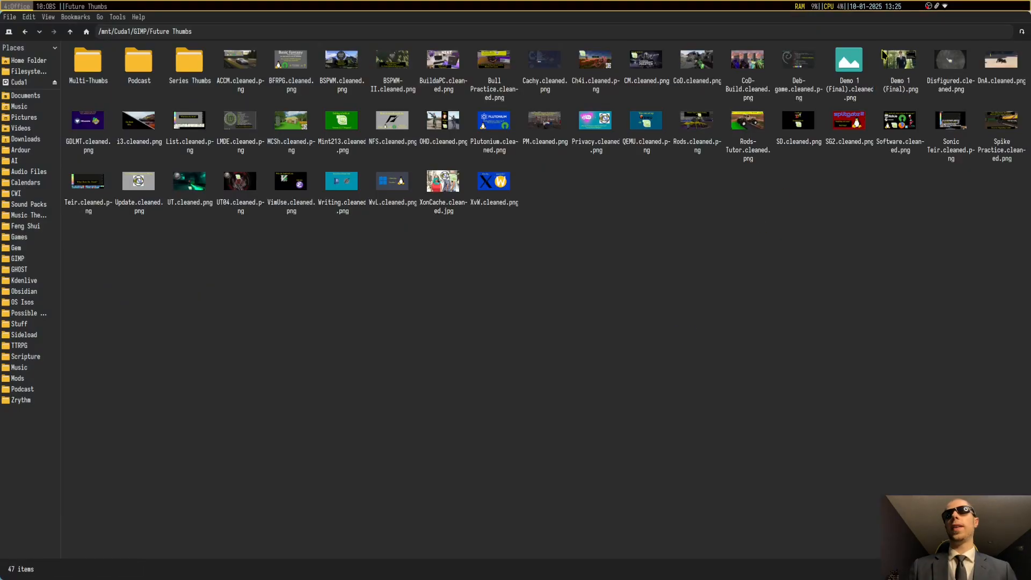
# Delete the original Demo 1 (Final).png and rename its cleaned copy to Demo 1 (Final).png.
pyautogui.press('Delete')
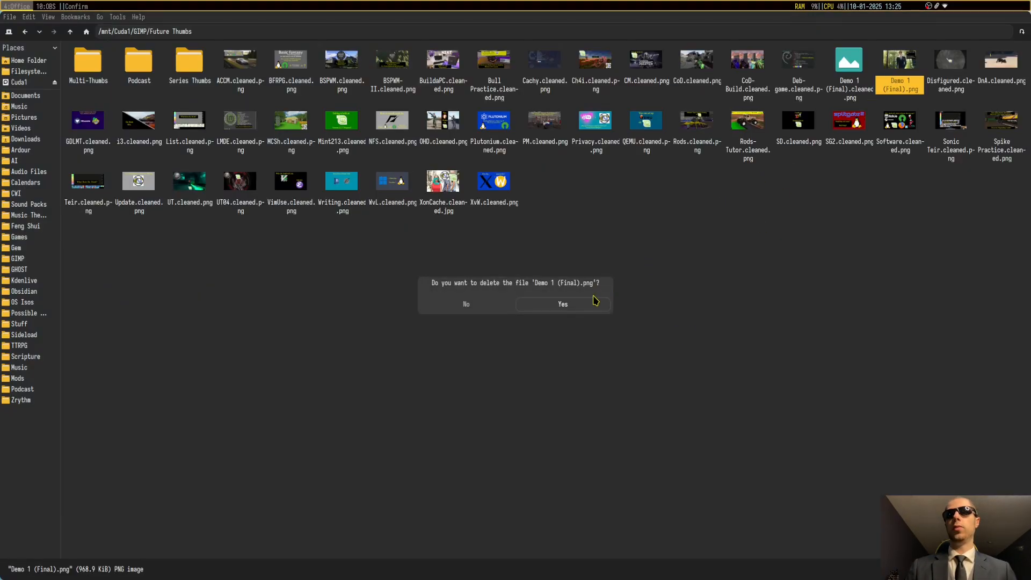
pyautogui.click(595, 300)
pyautogui.click(850, 63)
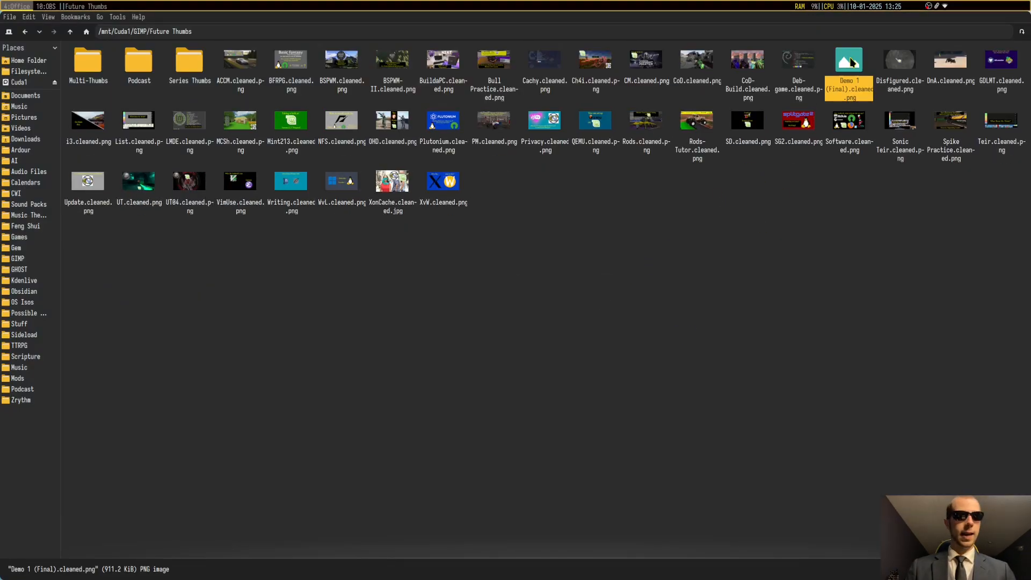
pyautogui.press('F2')
pyautogui.doubleClick(487, 293)
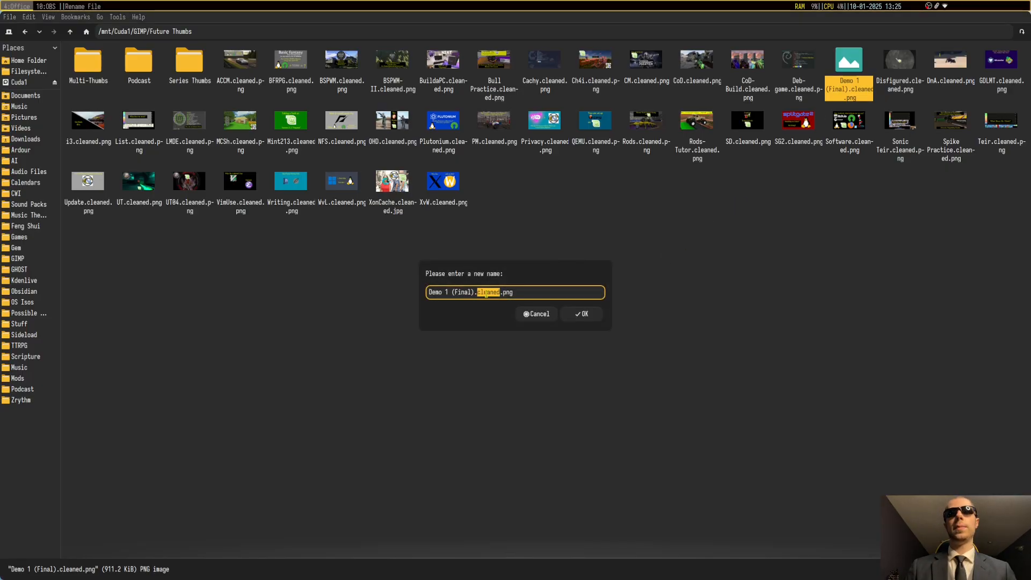
pyautogui.press('BackSpace')
pyautogui.press('BackSpace')
pyautogui.click(583, 315)
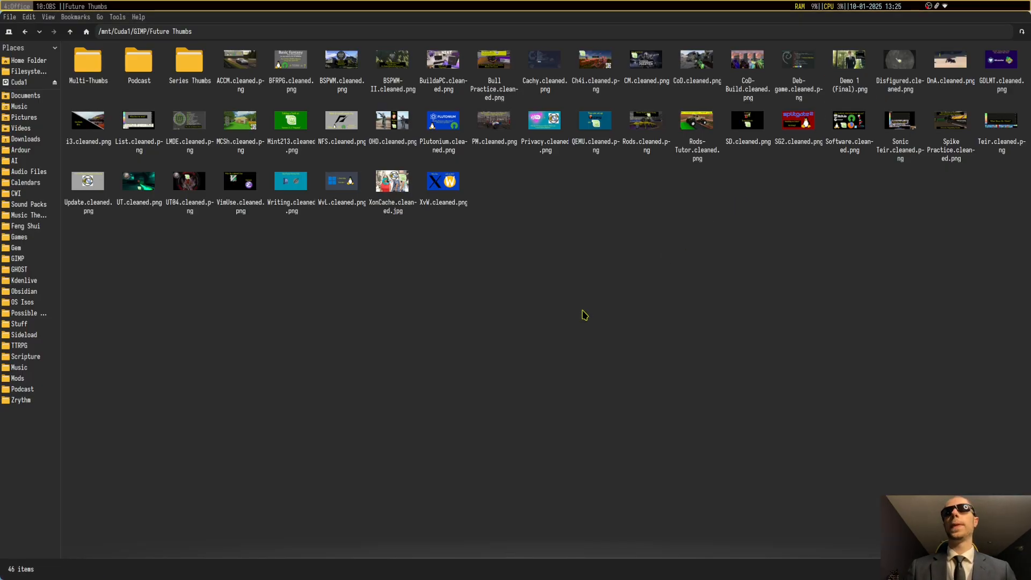
# View the cleaned Demo 1 (Final).png in the image viewer and close it.
pyautogui.doubleClick(854, 63)
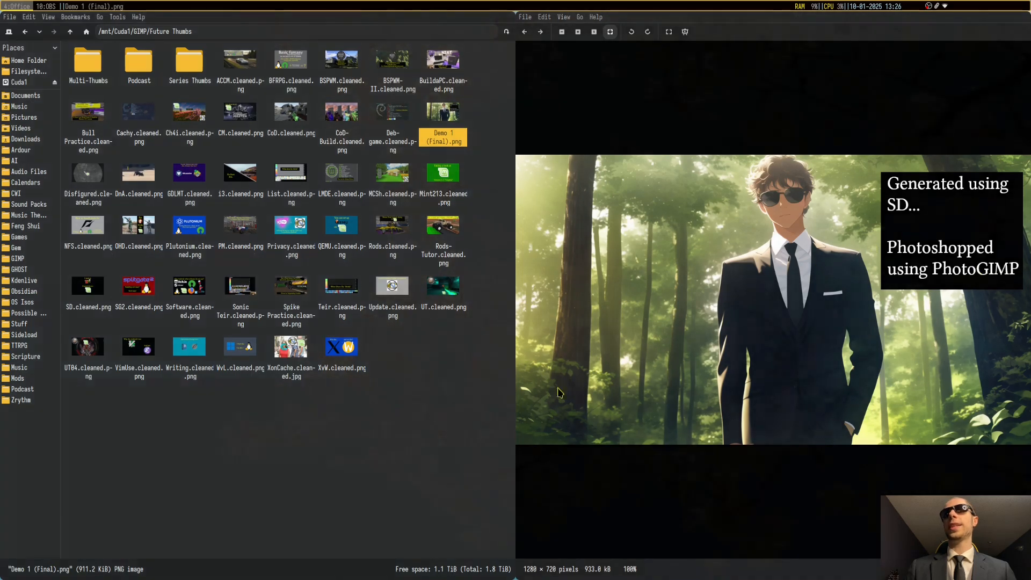
pyautogui.hotkey('ctrl', 'q')
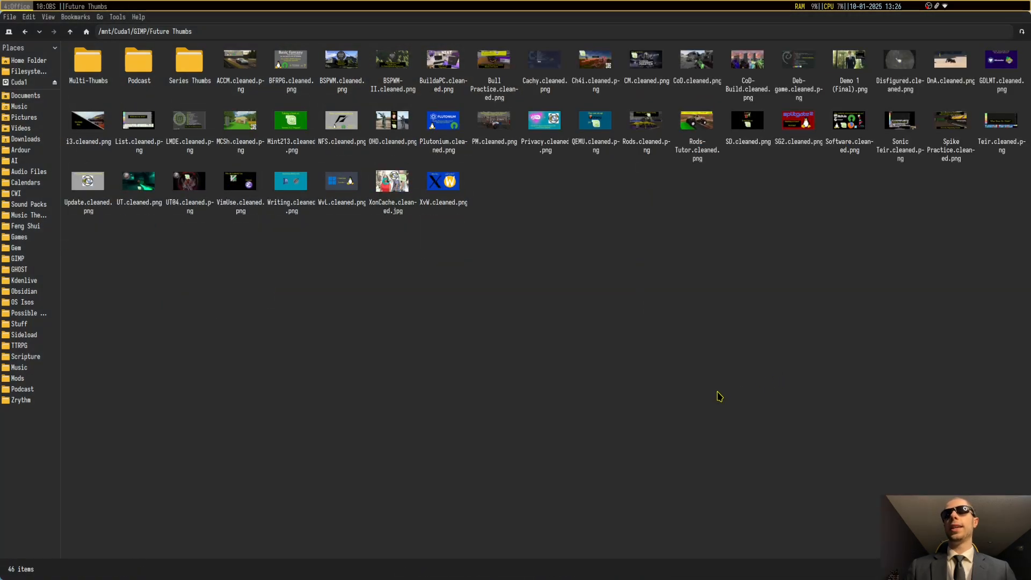